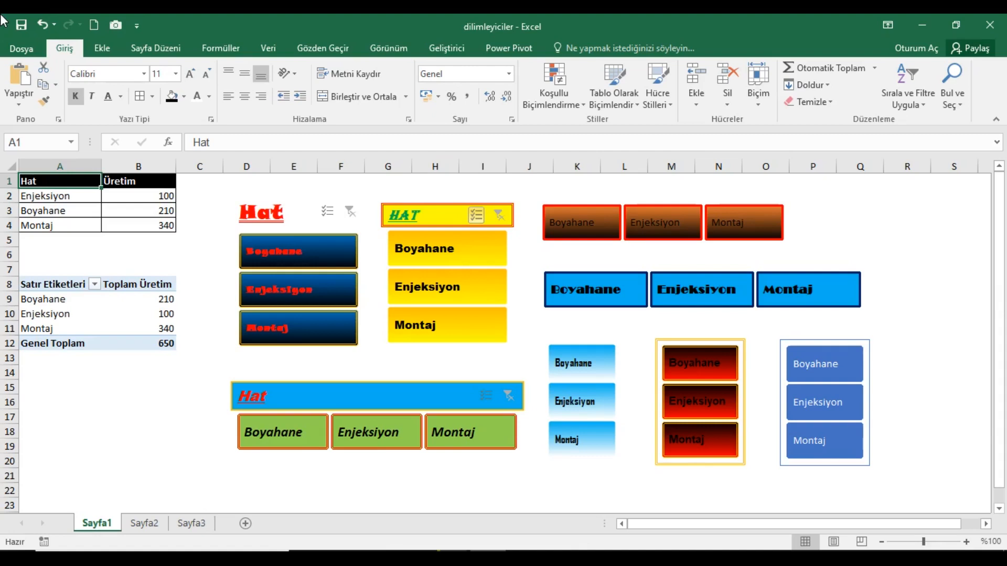
Try filtering the pivot table by Boyahane, Enjeksiyon and Montaj with the four upper sample slicers to compare their styles
{"action": "left_click", "coordinate": [275, 252]}
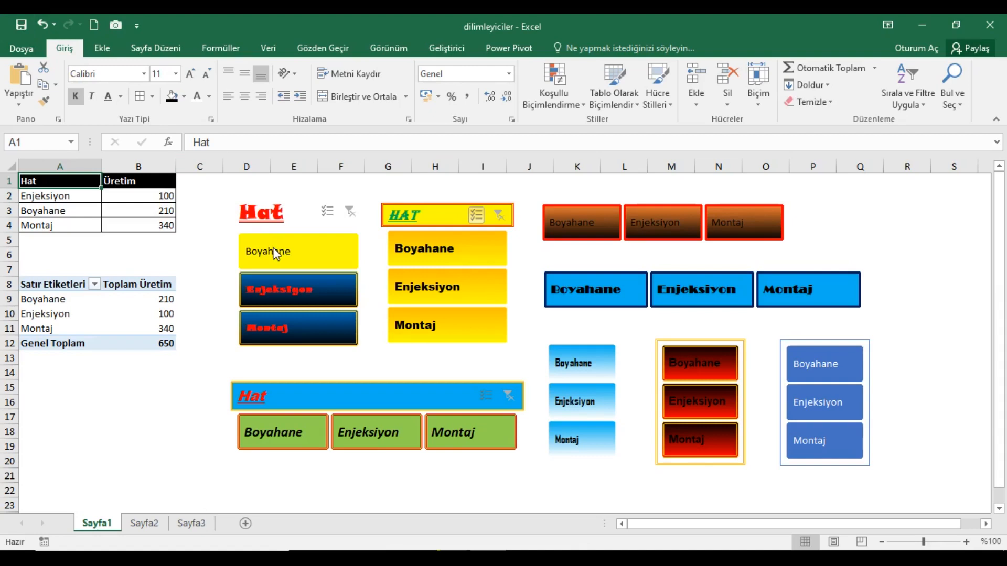
{"action": "left_click", "coordinate": [270, 281]}
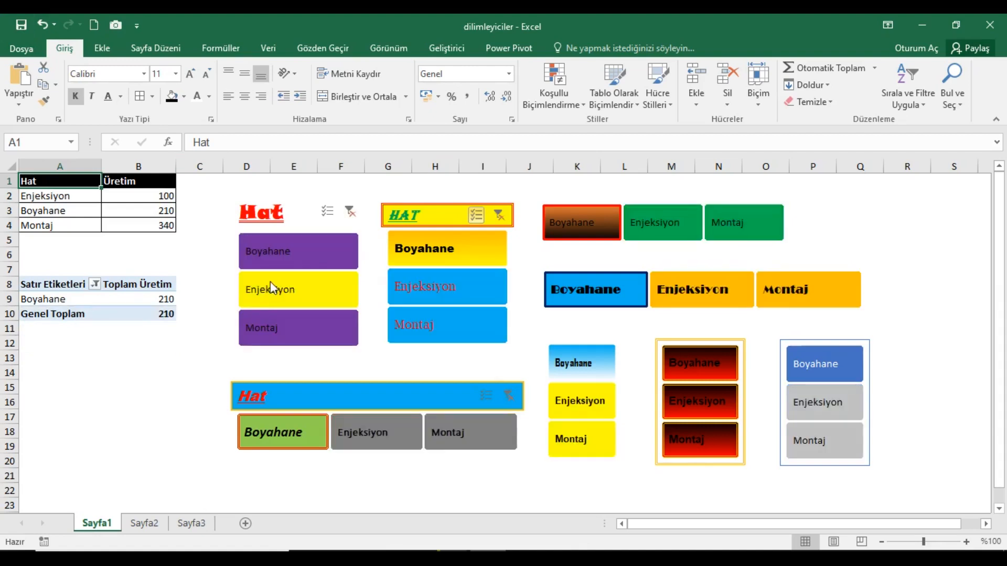
{"action": "left_click", "coordinate": [270, 331]}
{"action": "left_click", "coordinate": [425, 251]}
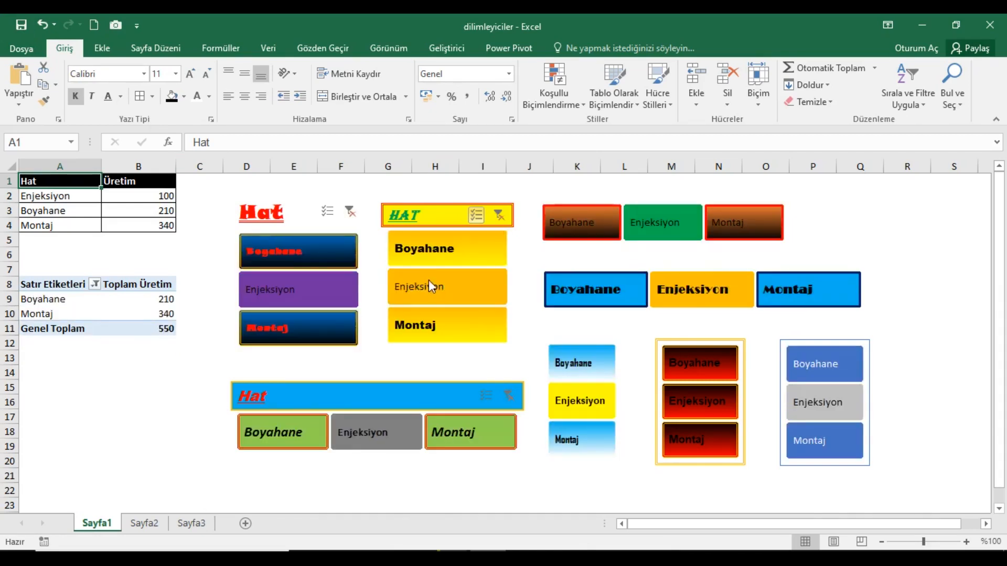
{"action": "left_click", "coordinate": [429, 287]}
{"action": "left_click", "coordinate": [437, 323]}
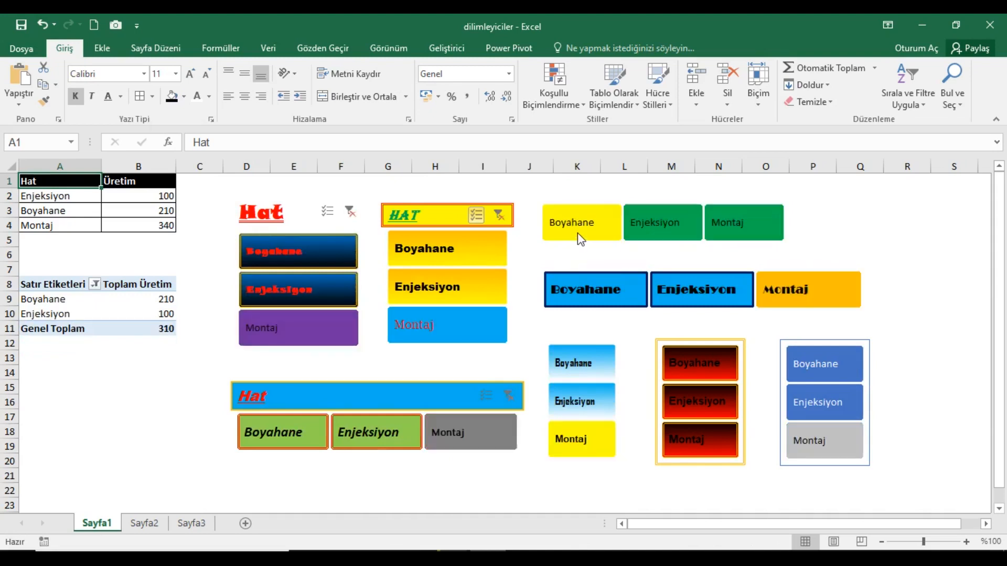
{"action": "left_click", "coordinate": [672, 236]}
{"action": "left_click", "coordinate": [673, 239]}
{"action": "left_click", "coordinate": [734, 224]}
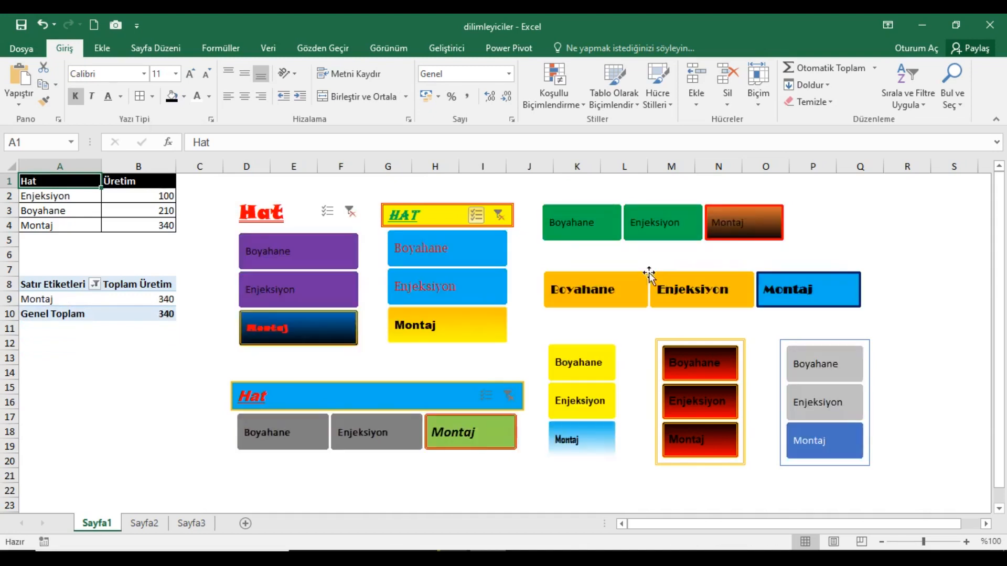
{"action": "left_click", "coordinate": [607, 294]}
{"action": "left_click", "coordinate": [713, 295]}
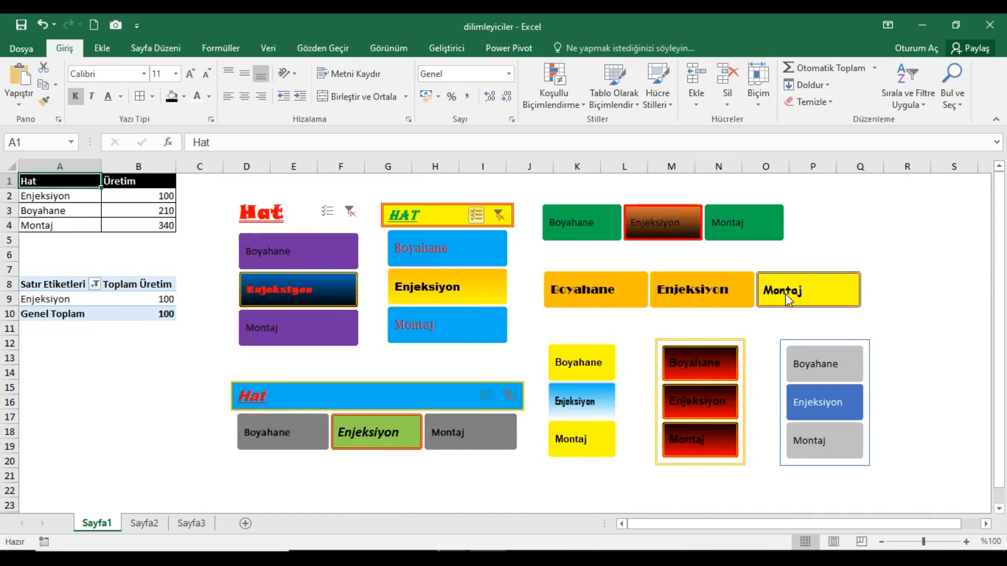
{"action": "left_click", "coordinate": [785, 292]}
Try the Boyahane, Enjeksiyon and Montaj buttons on the four lower sample slicers to compare how their styles react
{"action": "left_click", "coordinate": [281, 433]}
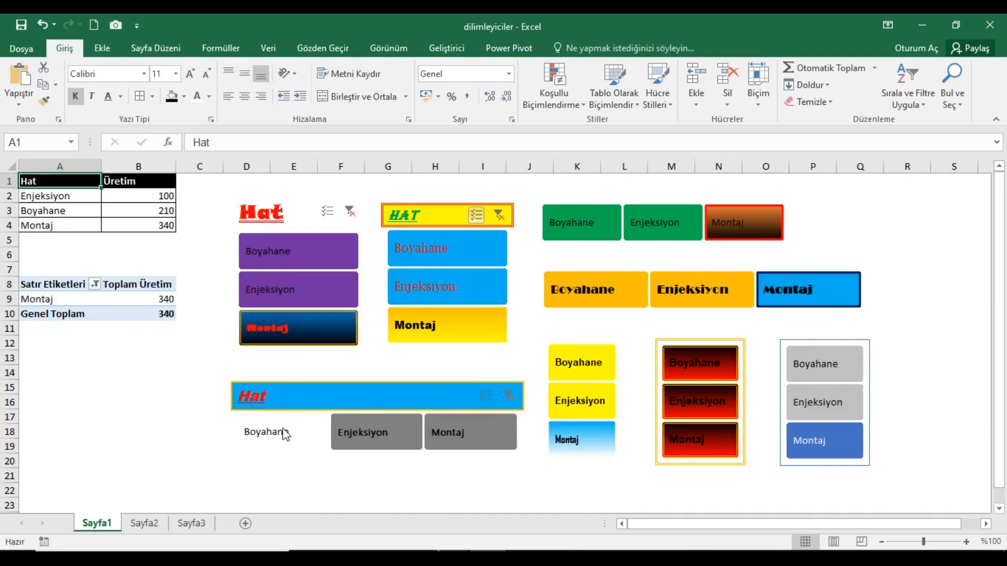
{"action": "left_click", "coordinate": [377, 437]}
{"action": "left_click", "coordinate": [470, 432]}
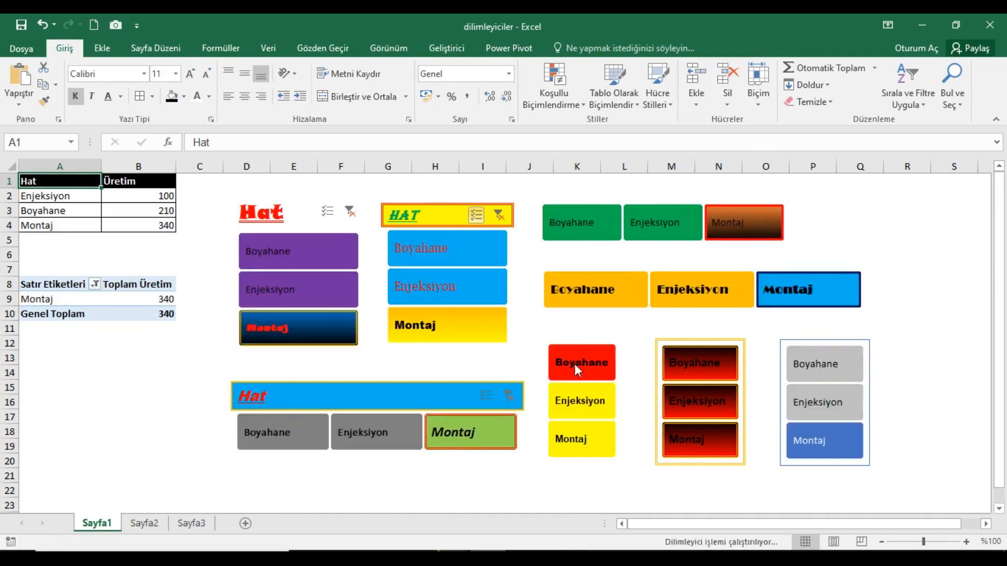
{"action": "left_click", "coordinate": [574, 364]}
{"action": "left_click", "coordinate": [589, 401]}
{"action": "left_click", "coordinate": [587, 440]}
{"action": "left_click", "coordinate": [700, 362]}
{"action": "left_click", "coordinate": [699, 410]}
{"action": "left_click", "coordinate": [700, 438]}
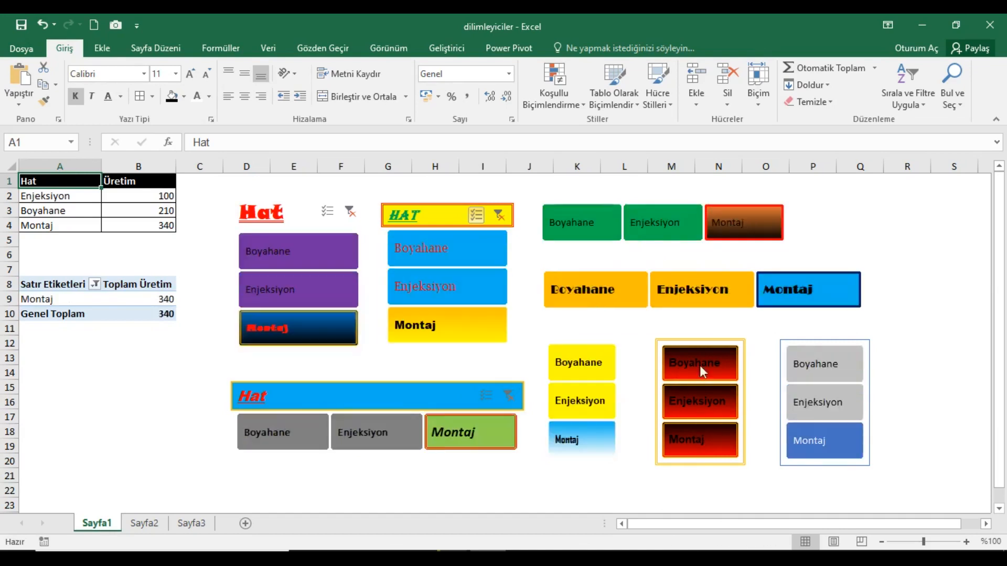
{"action": "left_click", "coordinate": [810, 365]}
{"action": "left_click", "coordinate": [812, 403]}
{"action": "left_click", "coordinate": [823, 442]}
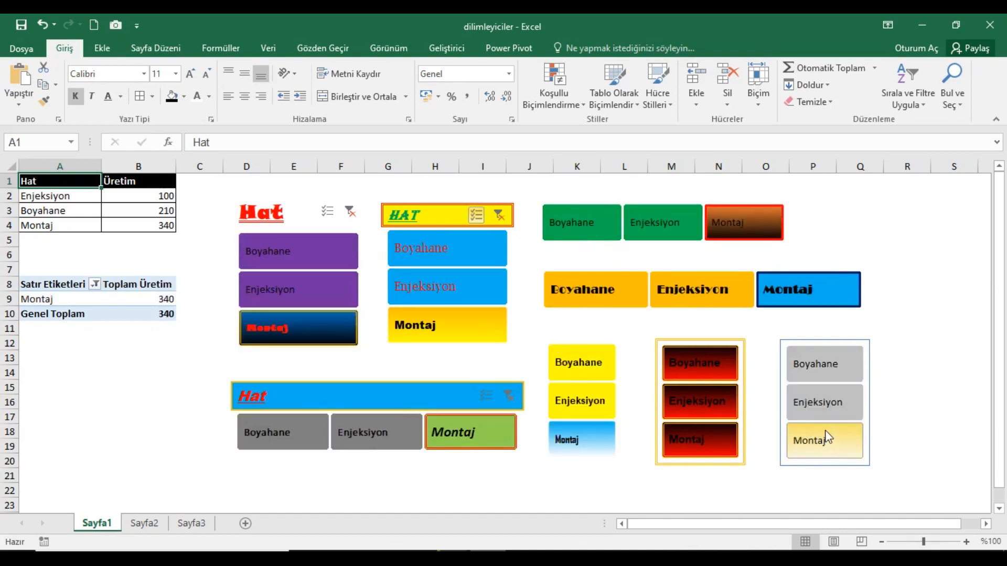
Copy the Hat and Üretim table in A1:B4 of Sayfa1 and paste only its values at A1 of Sayfa2
{"action": "left_click_drag", "start_coordinate": [74, 187], "coordinate": [169, 228]}
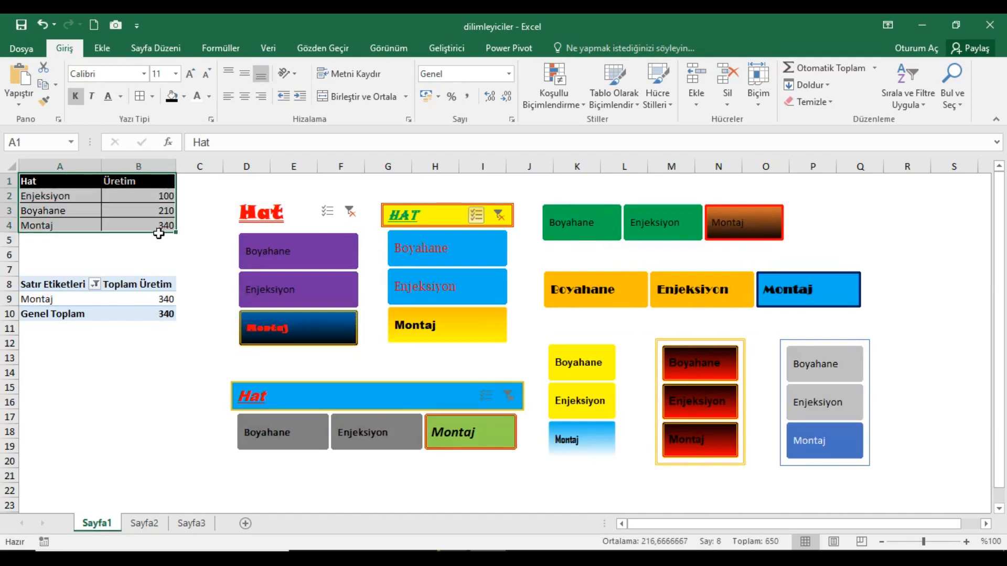
{"action": "left_click", "coordinate": [47, 91]}
{"action": "left_click", "coordinate": [145, 523]}
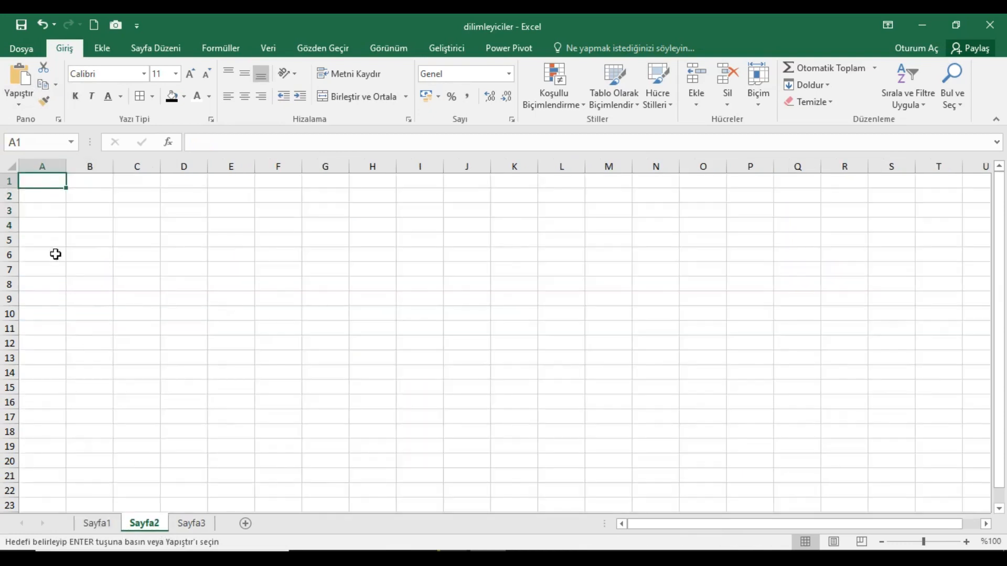
{"action": "right_click", "coordinate": [46, 184]}
{"action": "left_click", "coordinate": [99, 260]}
{"action": "key", "text": "d"}
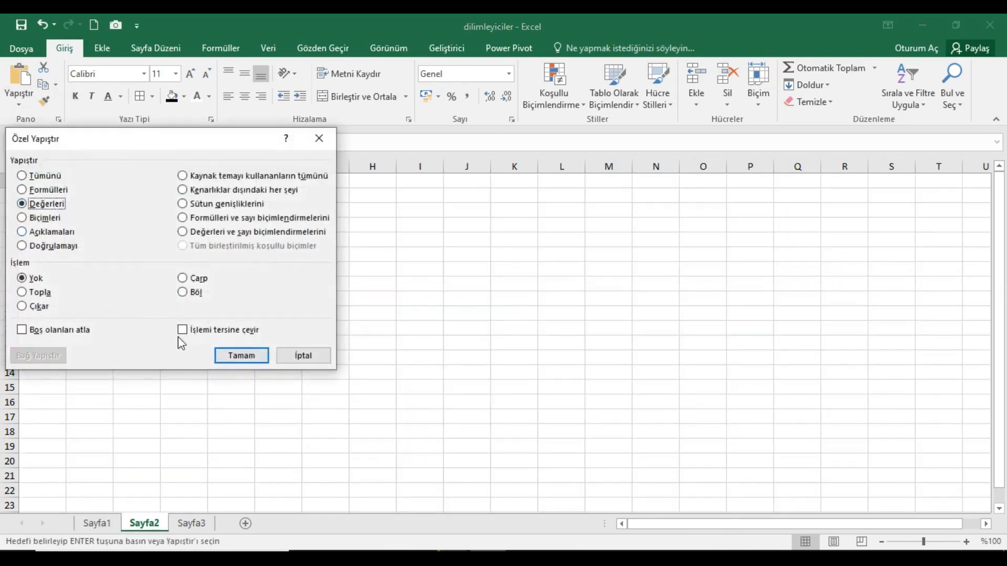
{"action": "left_click", "coordinate": [223, 356]}
Paste the copied table's formats onto the values in A1:B4 of Sayfa2
{"action": "right_click", "coordinate": [58, 184]}
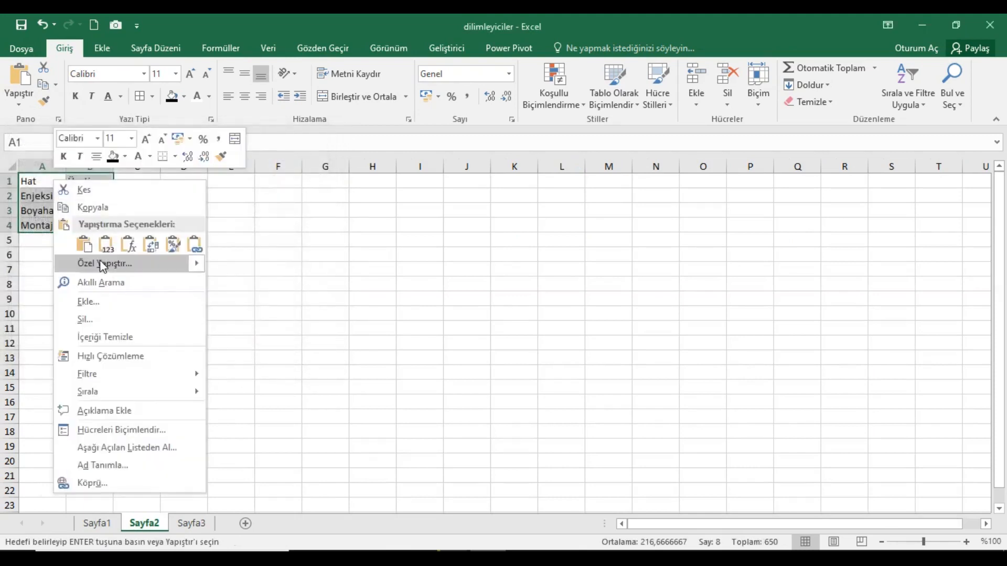
{"action": "left_click", "coordinate": [101, 262]}
{"action": "left_click", "coordinate": [52, 222]}
{"action": "left_click", "coordinate": [226, 359]}
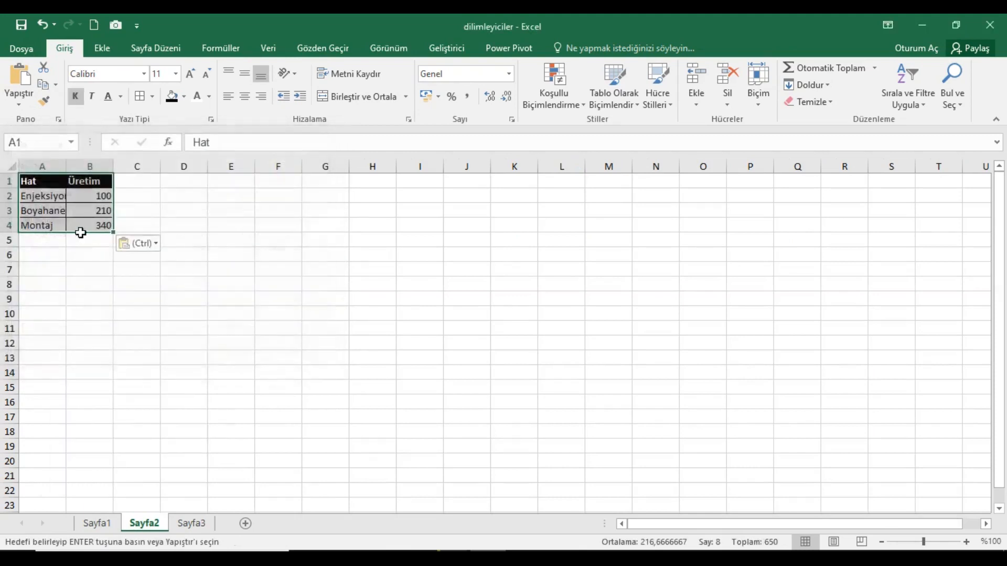
Autofit all column widths on Sayfa2 and end the copy mode with cell A1 selected
{"action": "left_click", "coordinate": [11, 166]}
{"action": "double_click", "coordinate": [67, 166]}
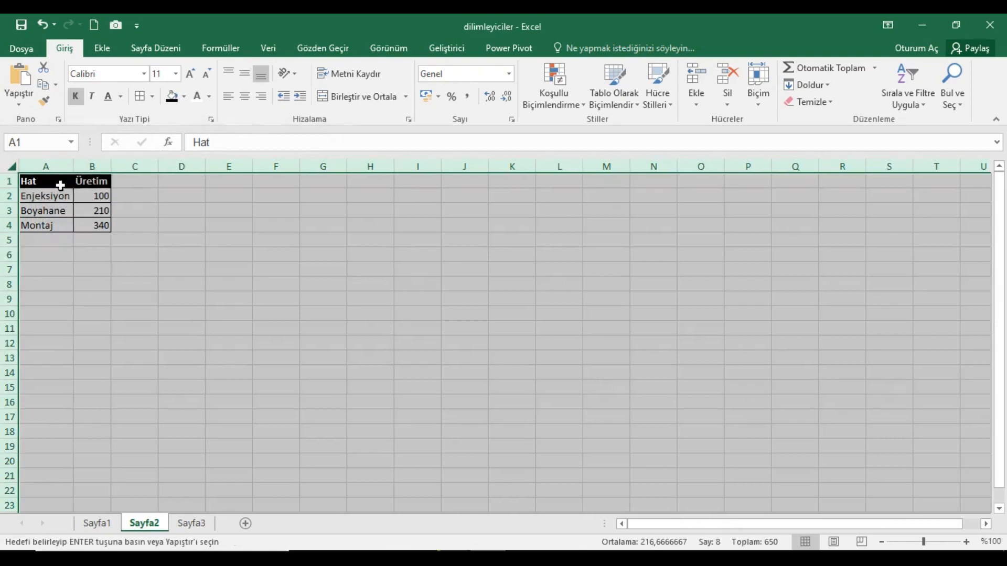
{"action": "left_click", "coordinate": [51, 185]}
{"action": "key", "text": "Escape"}
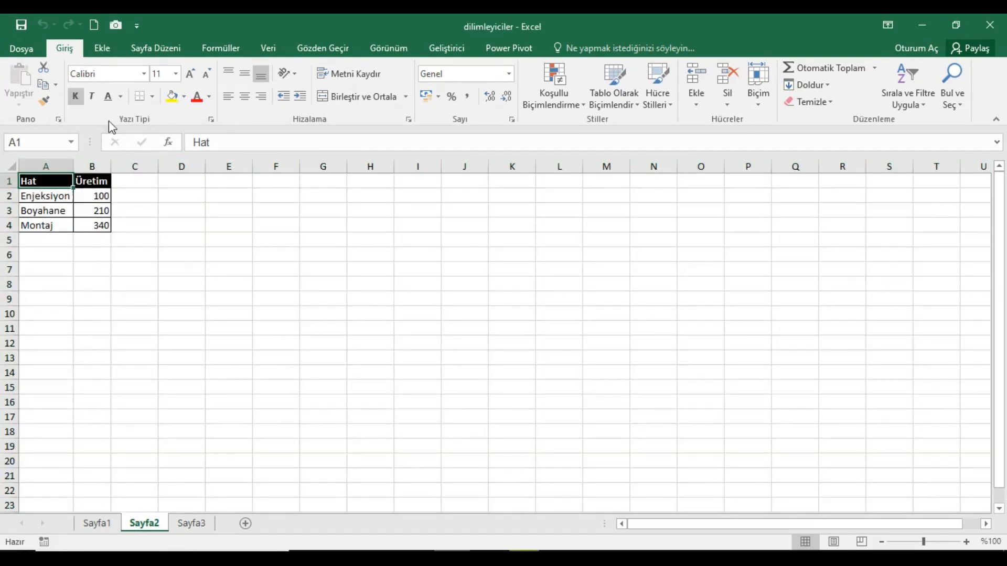
Create a PivotTable from Sayfa2!$A$1:$B$4 on the existing worksheet at cell A8
{"action": "left_click", "coordinate": [102, 51]}
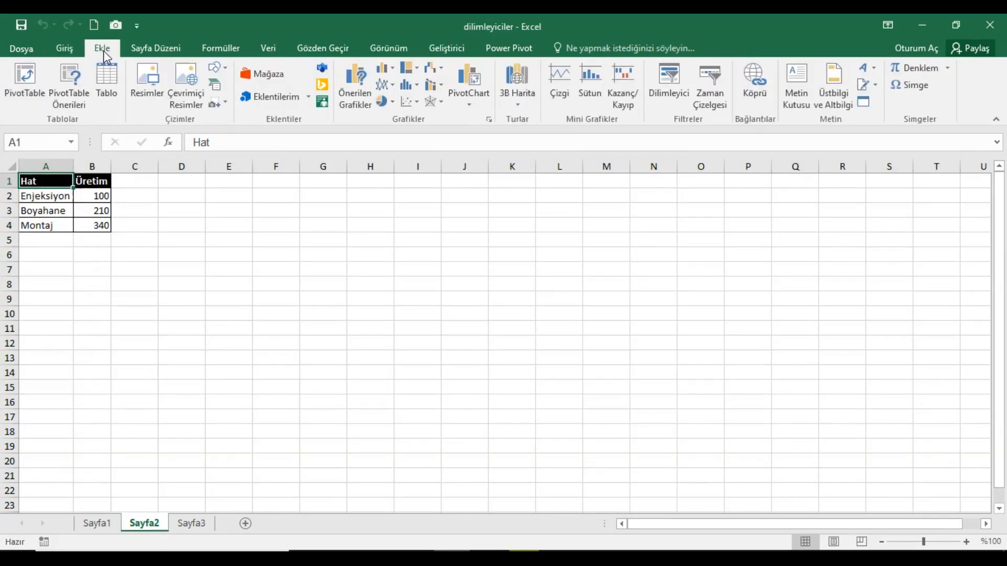
{"action": "left_click", "coordinate": [48, 75]}
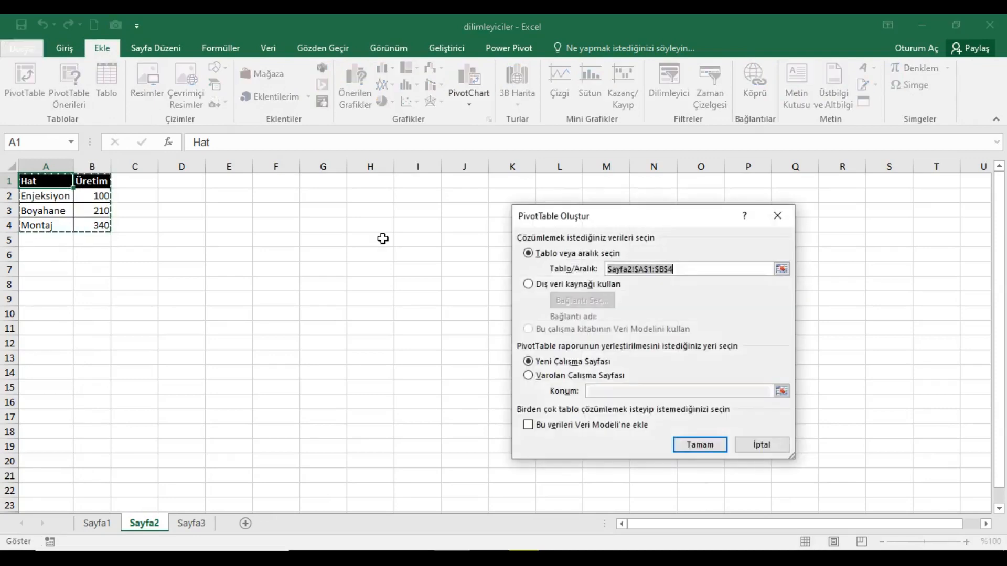
{"action": "left_click", "coordinate": [565, 379]}
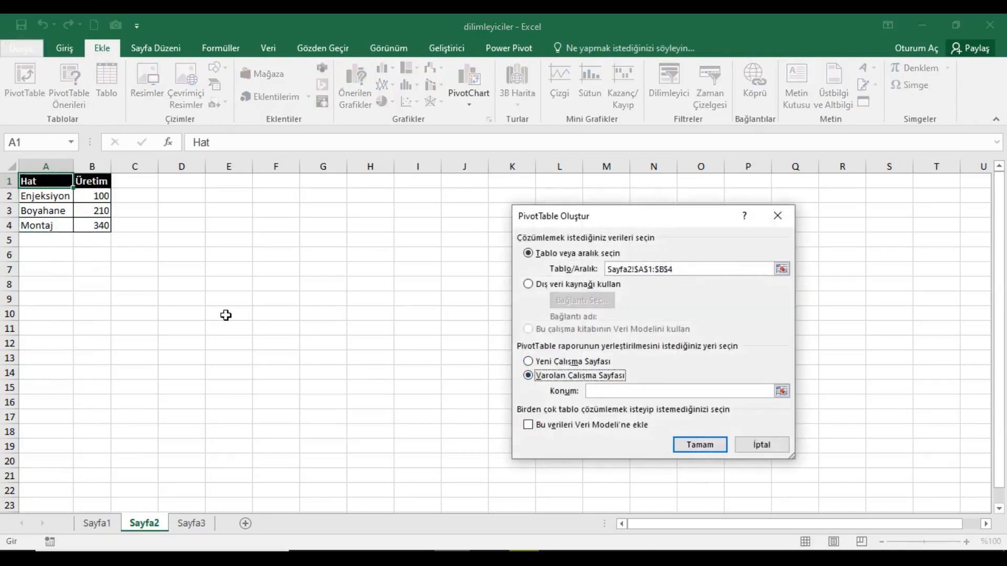
{"action": "left_click", "coordinate": [52, 283]}
{"action": "left_click", "coordinate": [696, 444]}
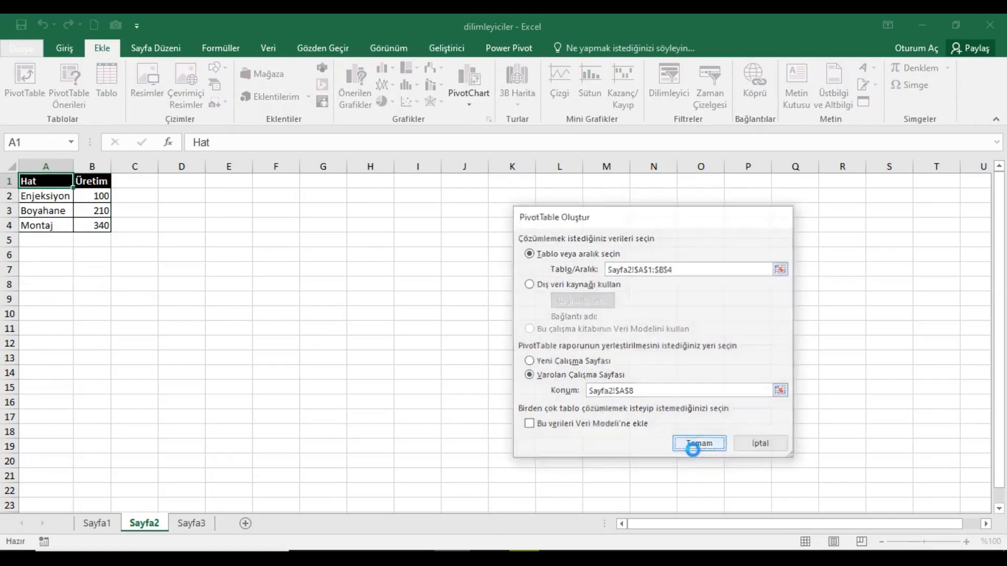
Add Hat to the PivotTable's rows and Üretim to its values, and close the field list
{"action": "left_click", "coordinate": [844, 256]}
{"action": "left_click_drag", "start_coordinate": [847, 269], "coordinate": [978, 488]}
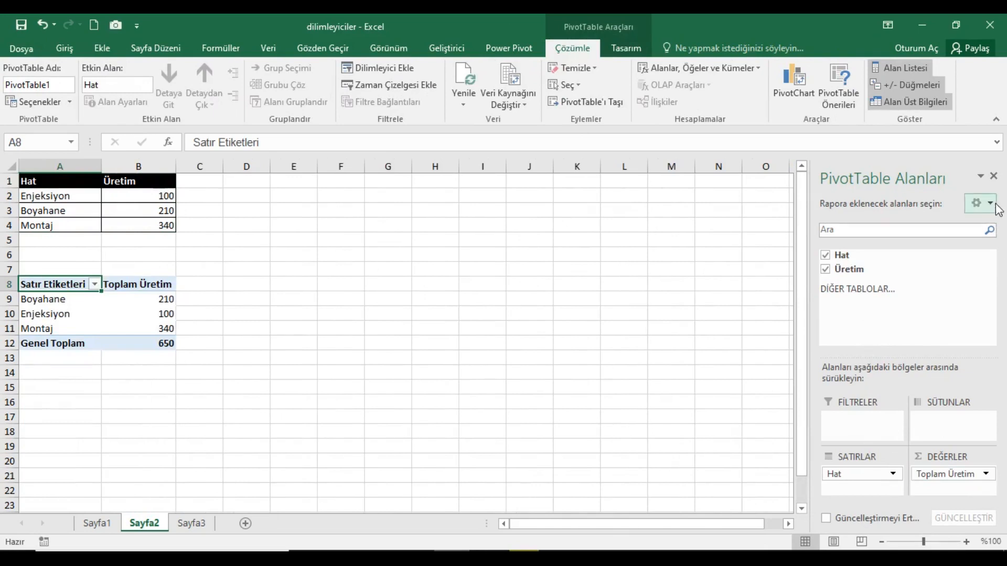
{"action": "left_click", "coordinate": [994, 177]}
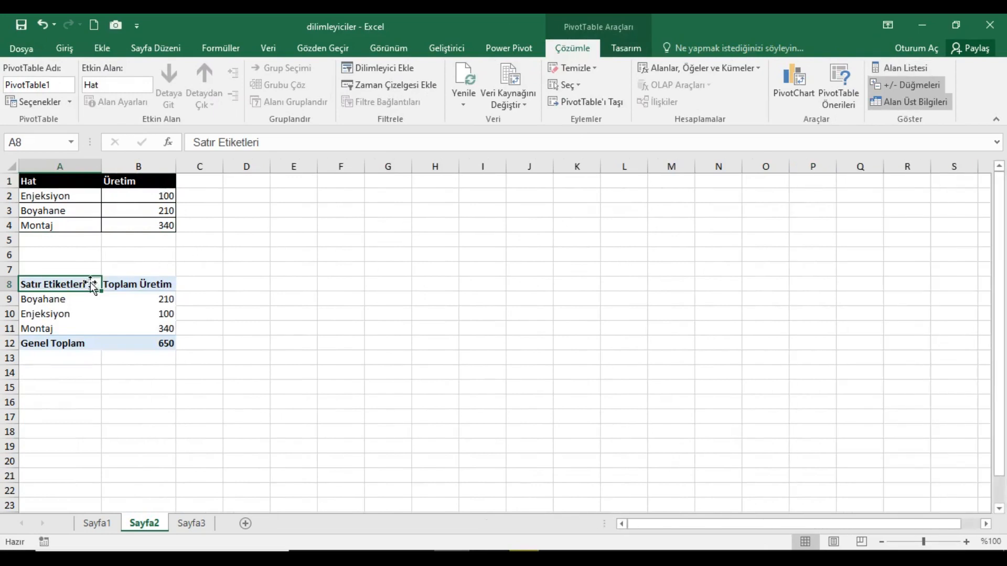
Insert a slicer for the Hat field, place it beside the tables from column D, and shorten it to about 3.86 cm high
{"action": "left_click", "coordinate": [402, 69]}
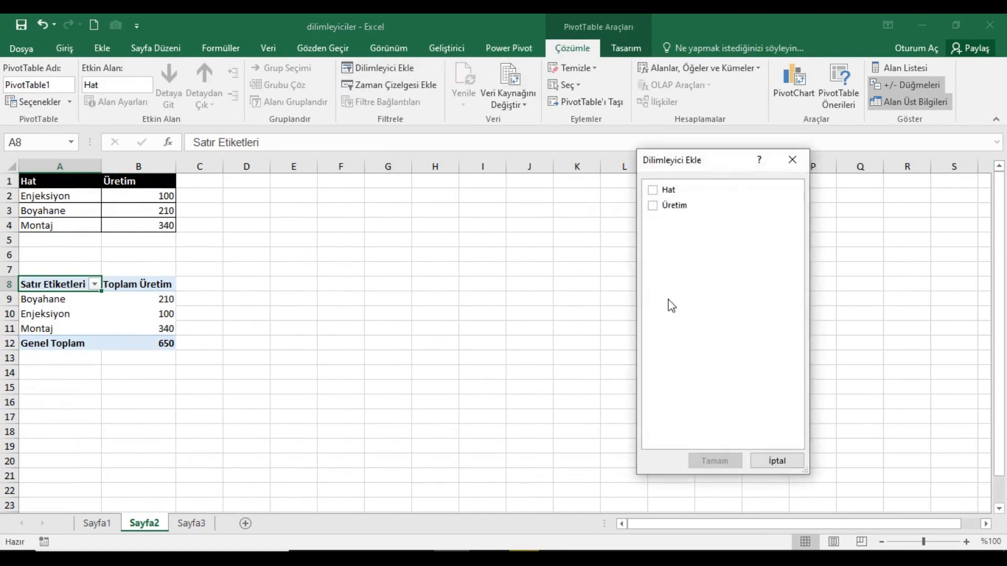
{"action": "left_click", "coordinate": [665, 190]}
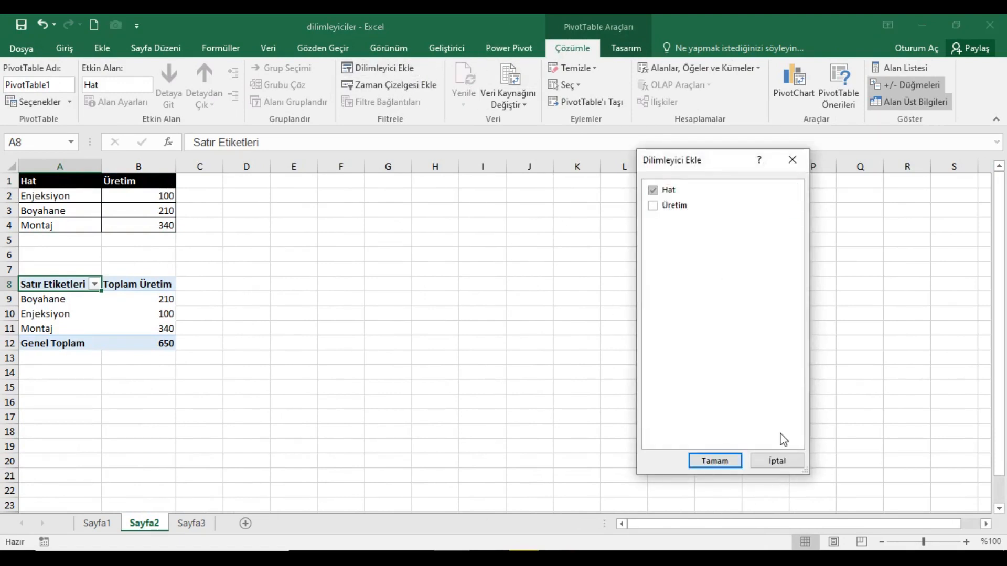
{"action": "left_click", "coordinate": [734, 460]}
{"action": "left_click_drag", "start_coordinate": [538, 268], "coordinate": [316, 223]}
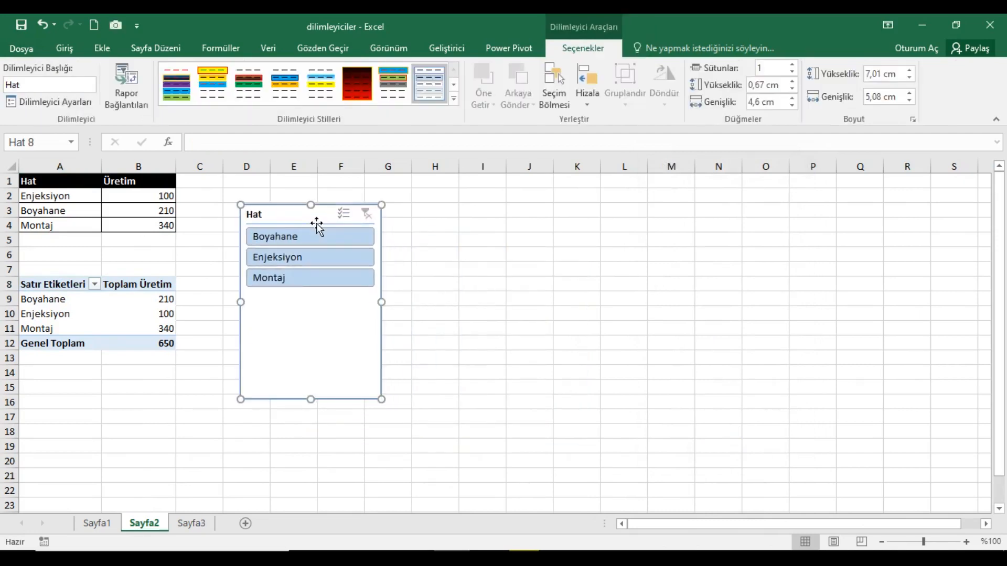
{"action": "left_click_drag", "start_coordinate": [312, 408], "coordinate": [325, 321]}
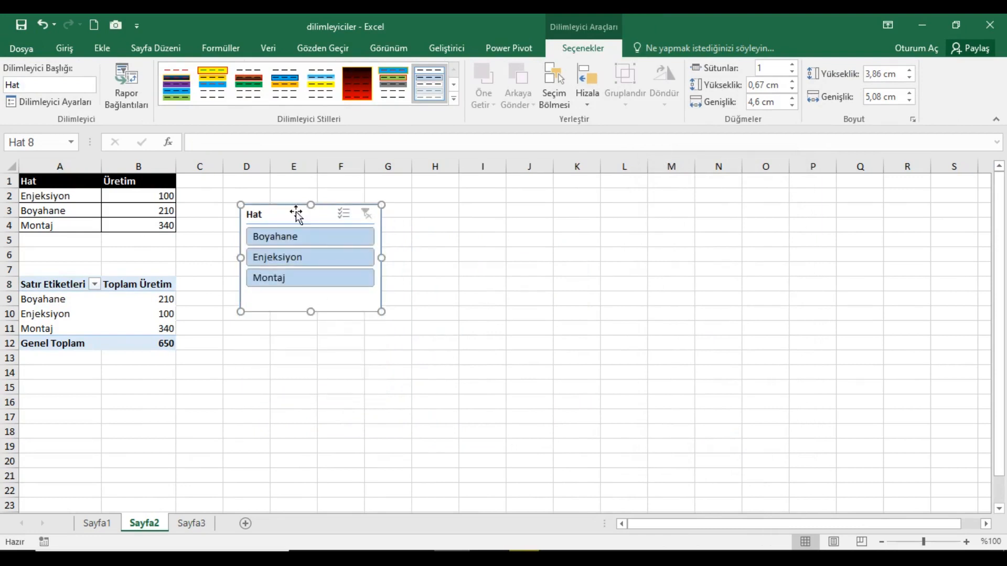
Create a new slicer style, Dilimleyici Stili 8, with an orange fill for the whole slicer element (Dilimleyicinin Tamamı)
{"action": "left_click", "coordinate": [453, 100]}
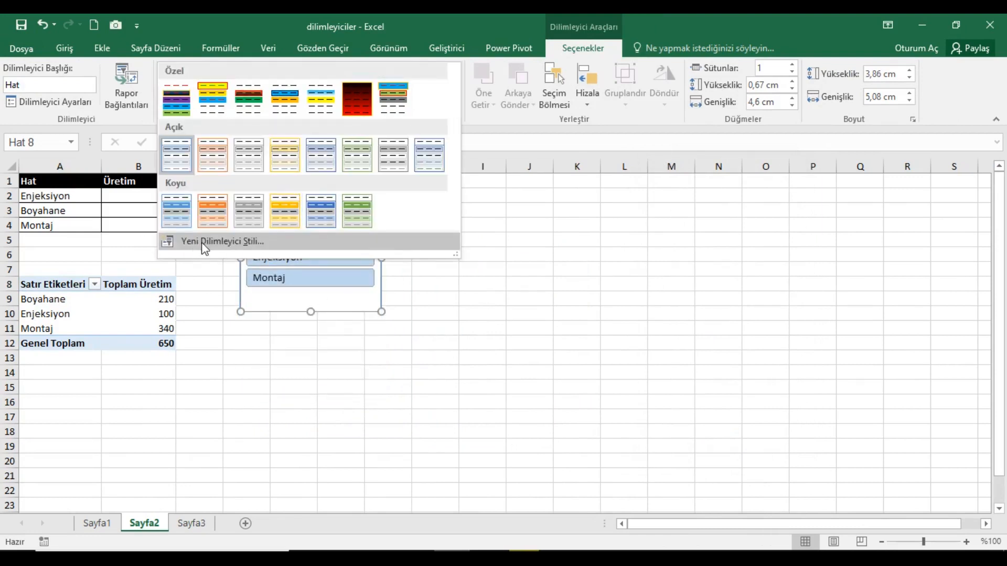
{"action": "left_click", "coordinate": [241, 243]}
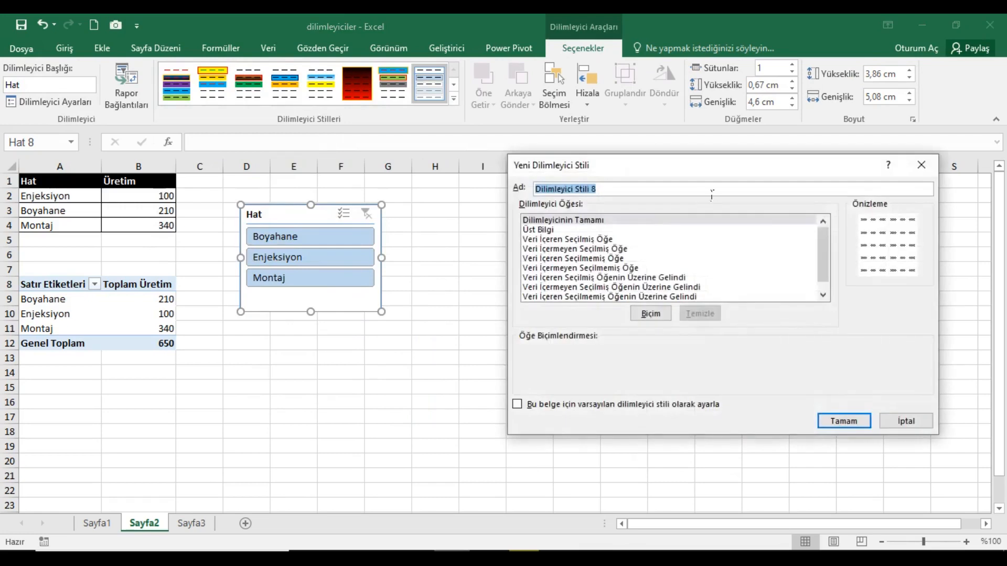
{"action": "left_click_drag", "start_coordinate": [687, 173], "coordinate": [620, 212]}
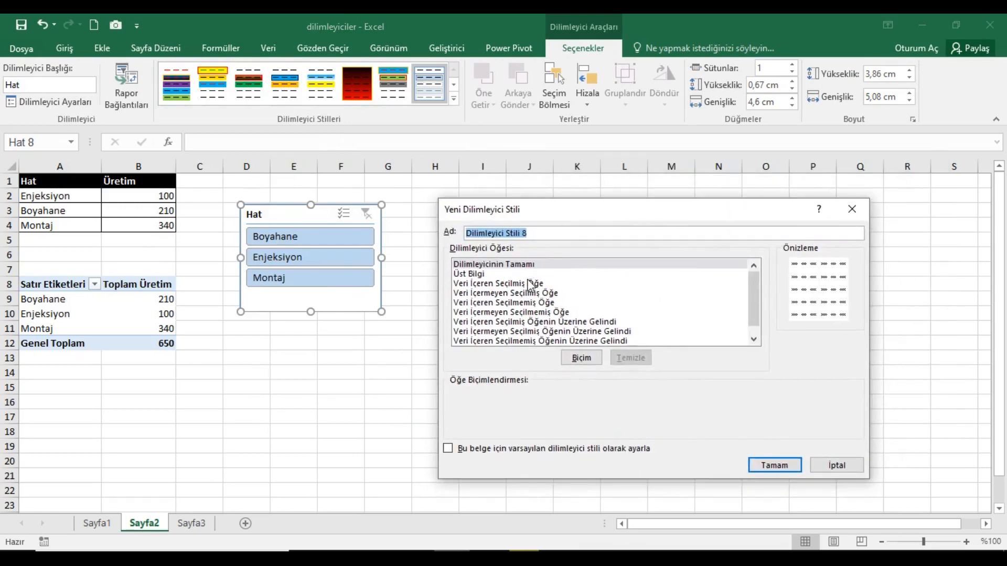
{"action": "mouse_move", "coordinate": [750, 289]}
{"action": "left_mouse_down"}
{"action": "mouse_move", "coordinate": [751, 319]}
{"action": "mouse_move", "coordinate": [755, 286]}
{"action": "left_mouse_up"}
{"action": "left_click", "coordinate": [478, 265]}
{"action": "left_click", "coordinate": [582, 358]}
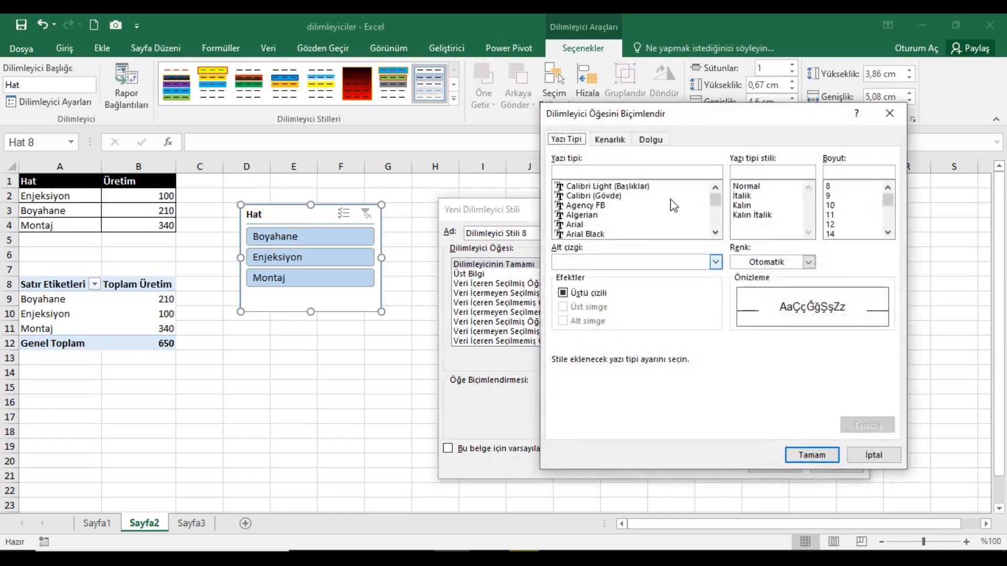
{"action": "left_click", "coordinate": [651, 139]}
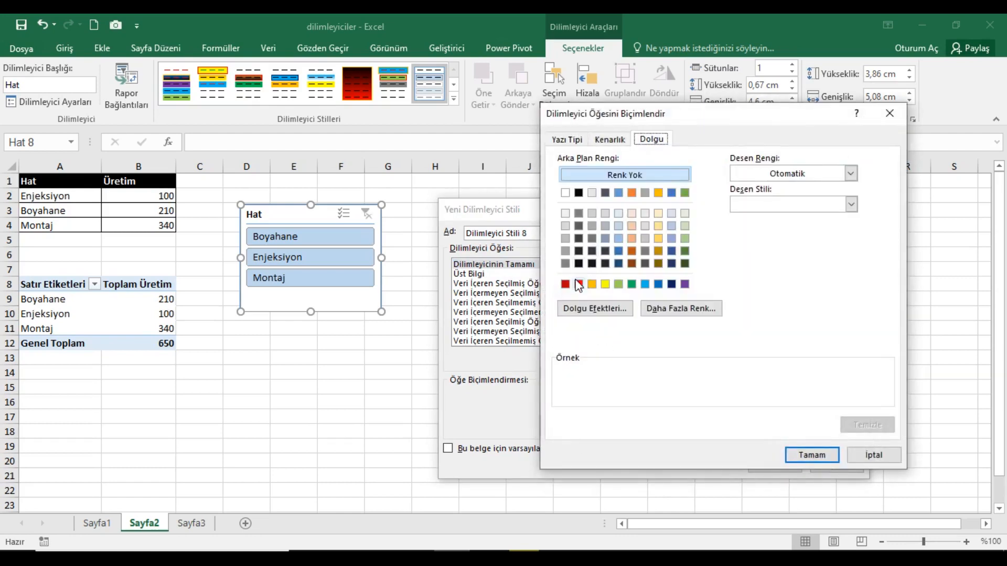
{"action": "left_click", "coordinate": [591, 283]}
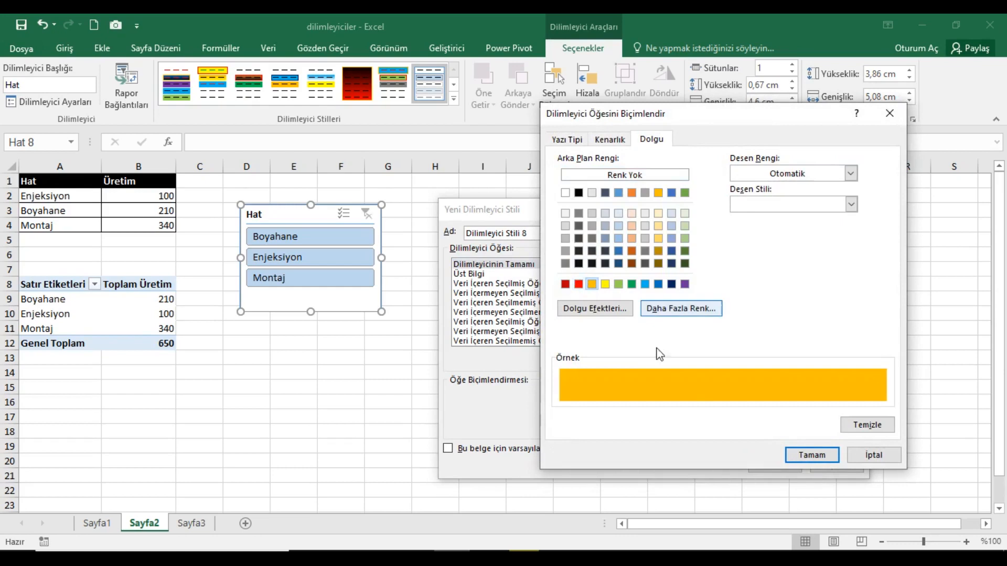
{"action": "left_click", "coordinate": [812, 455]}
{"action": "left_click", "coordinate": [774, 465]}
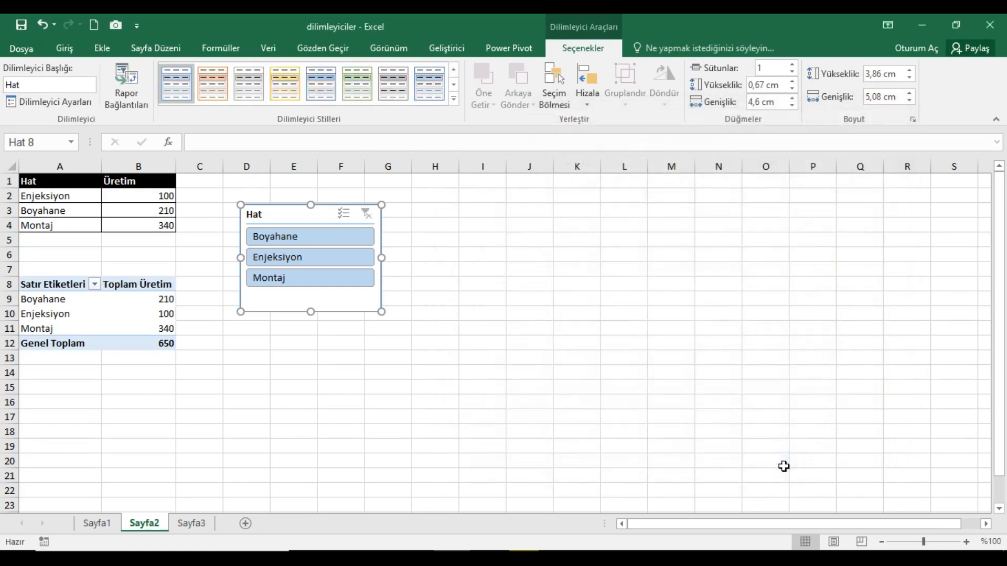
Apply the new orange custom style to the Hat slicer
{"action": "left_click", "coordinate": [449, 230]}
{"action": "left_click", "coordinate": [332, 218]}
{"action": "left_click", "coordinate": [453, 99]}
{"action": "left_click", "coordinate": [420, 94]}
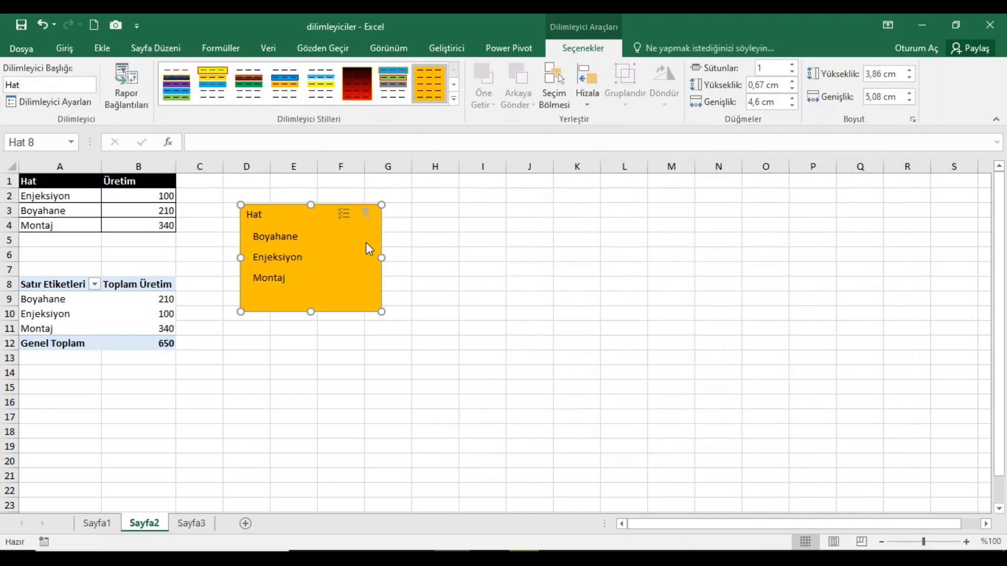
Modify Dilimleyici Stili 8 and clear the formatting of the whole slicer element (Dilimleyicinin Tamamı)
{"action": "right_click", "coordinate": [428, 91]}
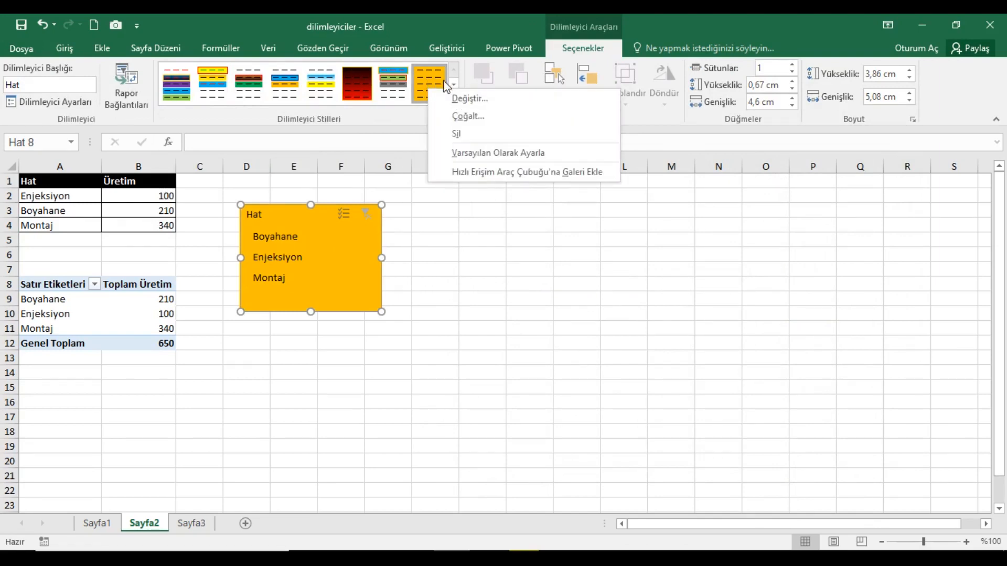
{"action": "left_click", "coordinate": [454, 99]}
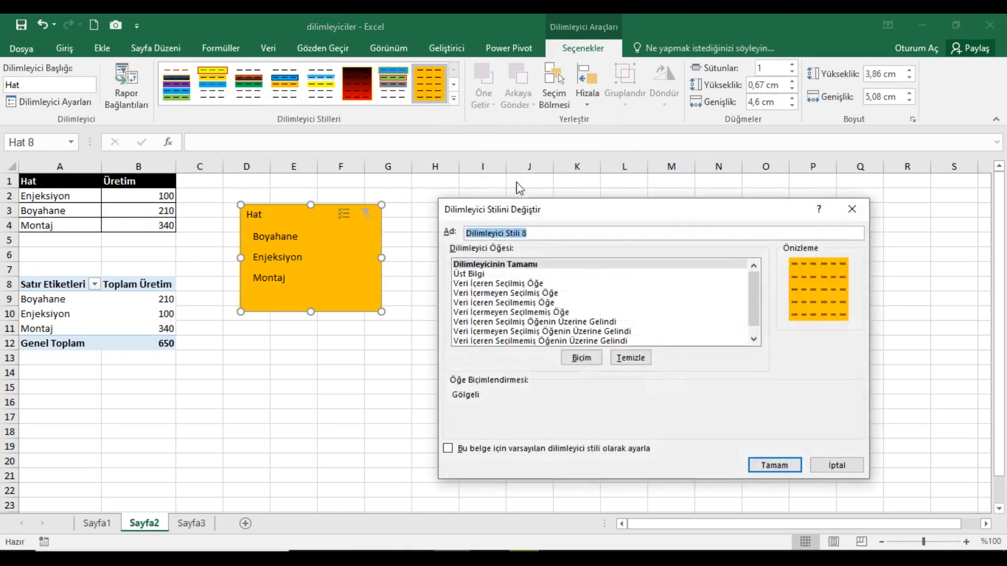
{"action": "left_click", "coordinate": [491, 265]}
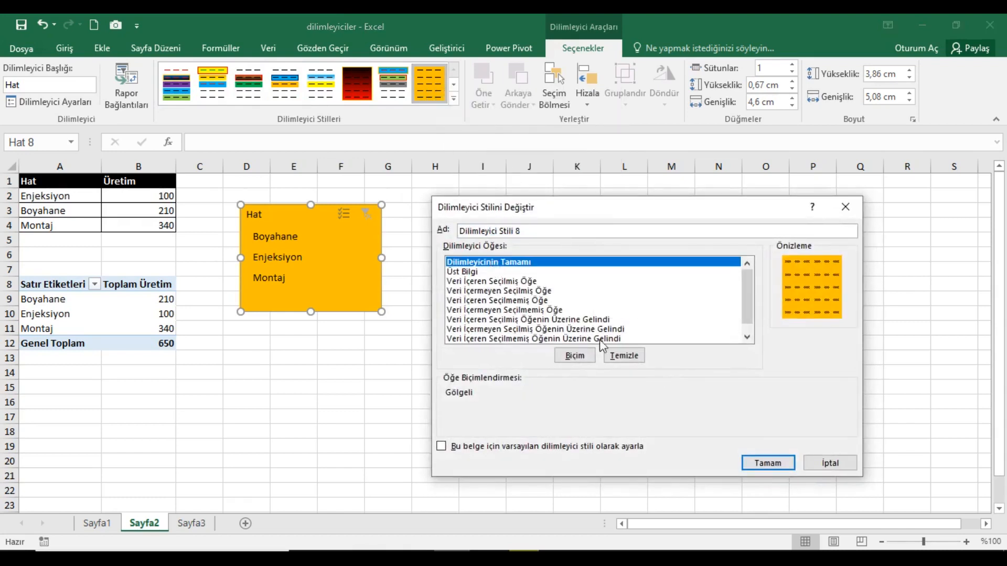
{"action": "left_click", "coordinate": [626, 357]}
Format the header element (Üst Bilgi) with a bold (Kalın) font at size 20 and save the style
{"action": "left_click", "coordinate": [479, 278]}
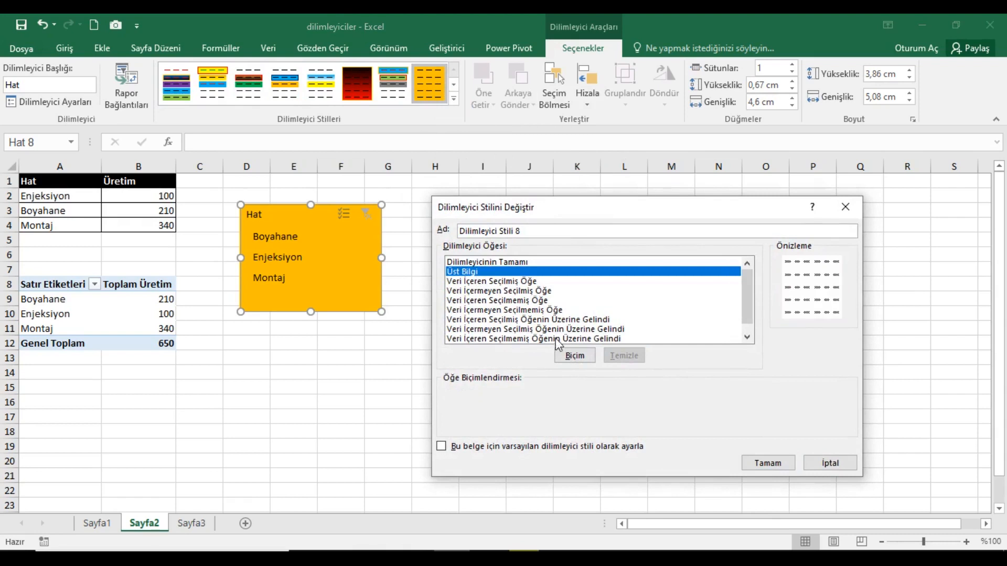
{"action": "left_click", "coordinate": [573, 355]}
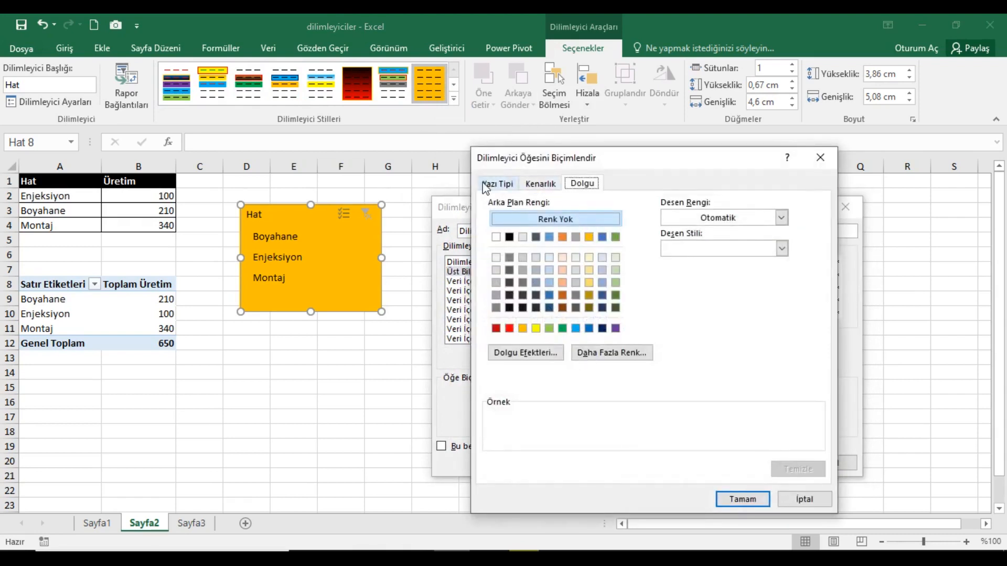
{"action": "left_click", "coordinate": [505, 185]}
{"action": "left_click", "coordinate": [676, 249]}
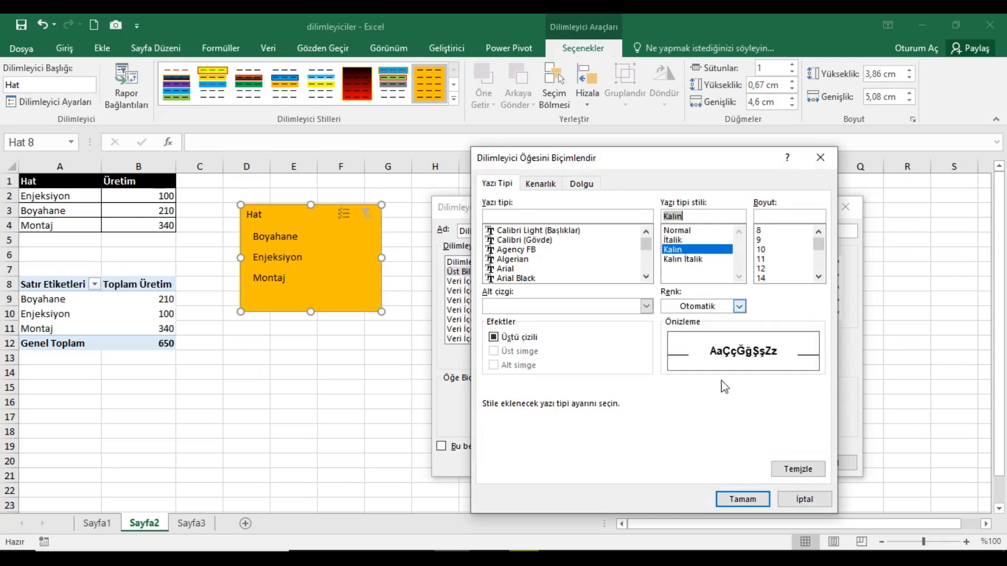
{"action": "left_click", "coordinate": [819, 277]}
{"action": "left_click", "coordinate": [818, 276]}
{"action": "left_click", "coordinate": [818, 276]}
{"action": "left_click", "coordinate": [818, 277]}
{"action": "left_click", "coordinate": [780, 268]}
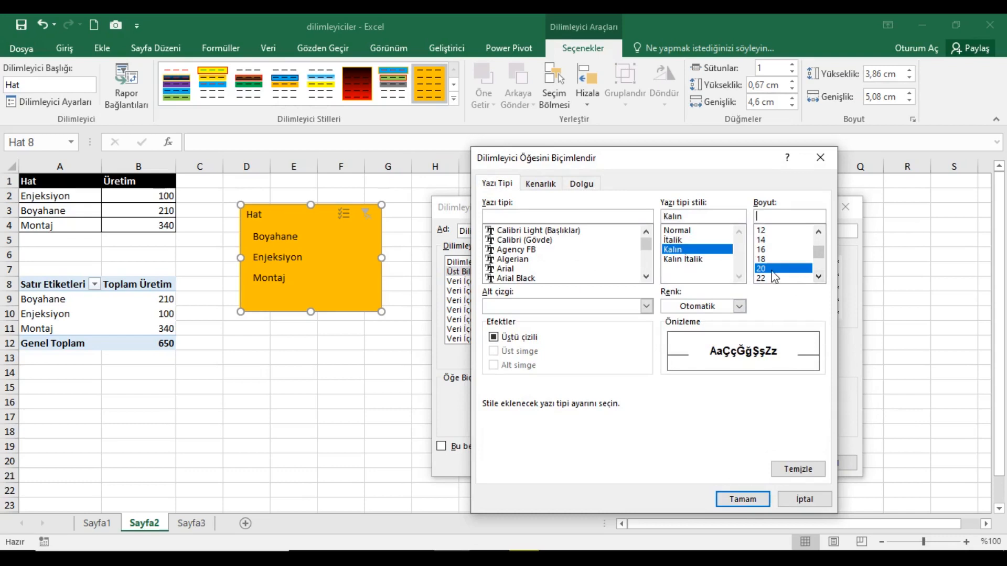
{"action": "left_click", "coordinate": [742, 500]}
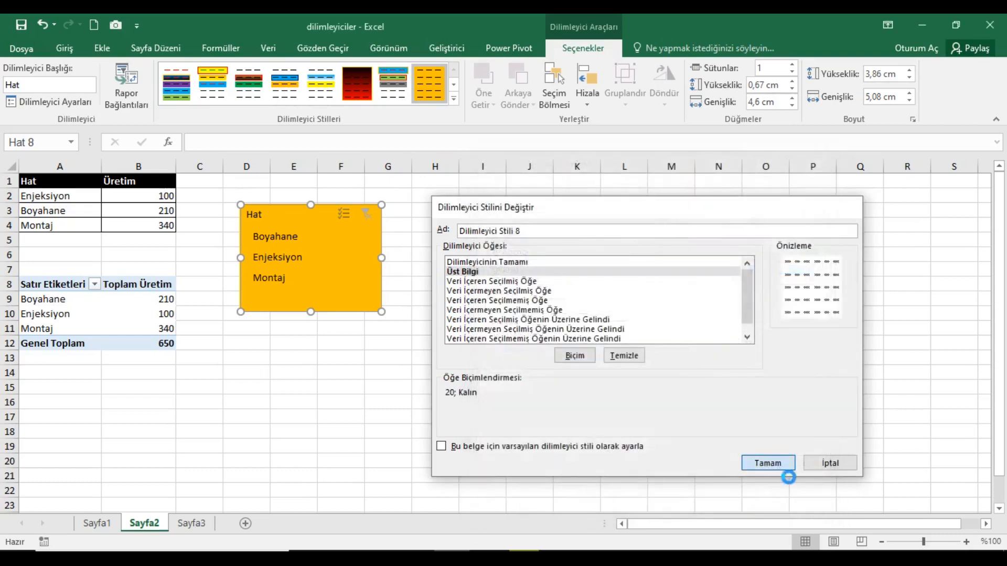
{"action": "left_click", "coordinate": [765, 464]}
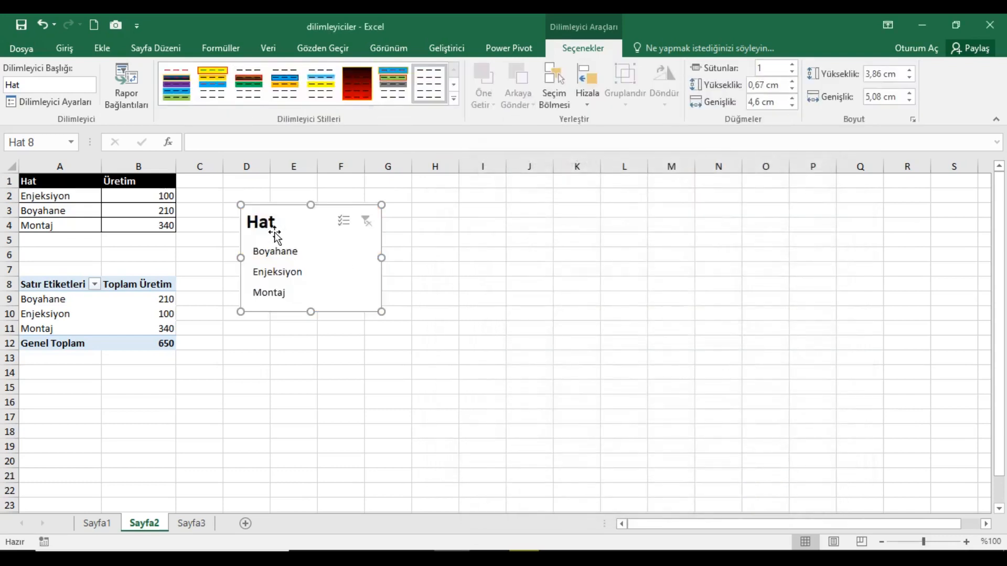
Reopen Dilimleyici Stili 8 for modification and clear the formatting of its header element (Üst Bilgi)
{"action": "right_click", "coordinate": [428, 84]}
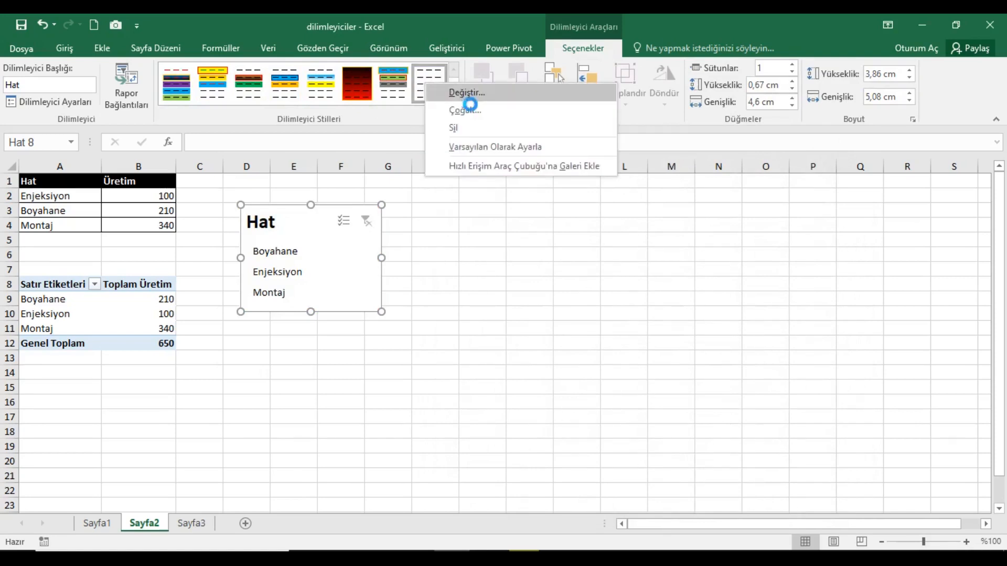
{"action": "left_click", "coordinate": [464, 94]}
{"action": "left_click", "coordinate": [475, 271]}
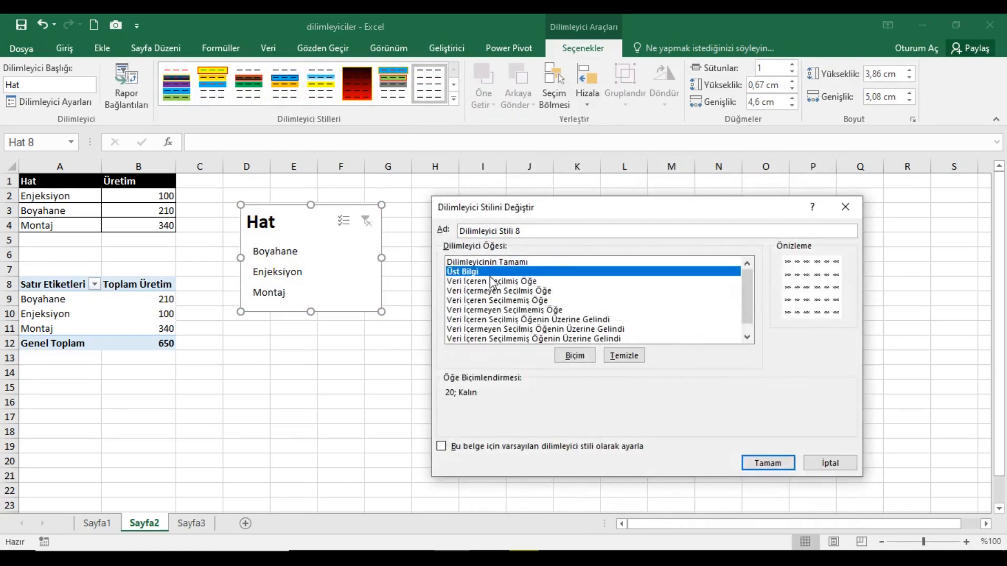
{"action": "left_click", "coordinate": [632, 357]}
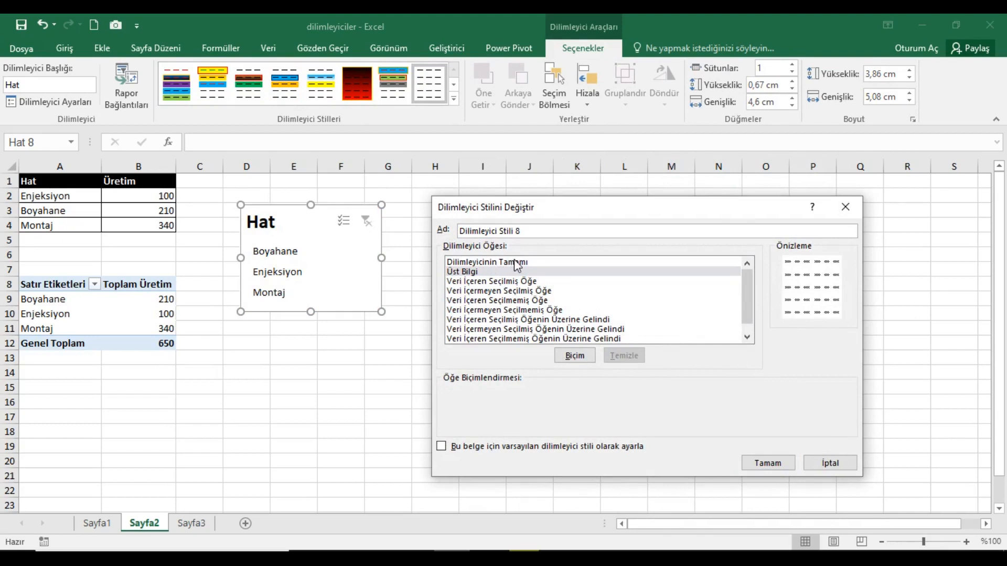
Give selected items with data (Veri İçeren Seçilmiş Öğe) a green fill and save the style
{"action": "left_click", "coordinate": [496, 283]}
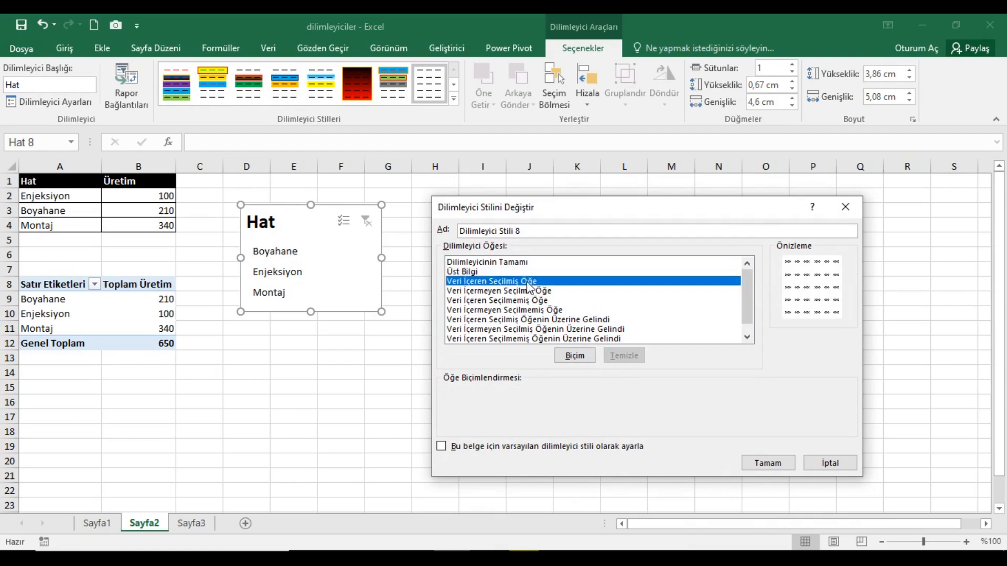
{"action": "left_click", "coordinate": [573, 355]}
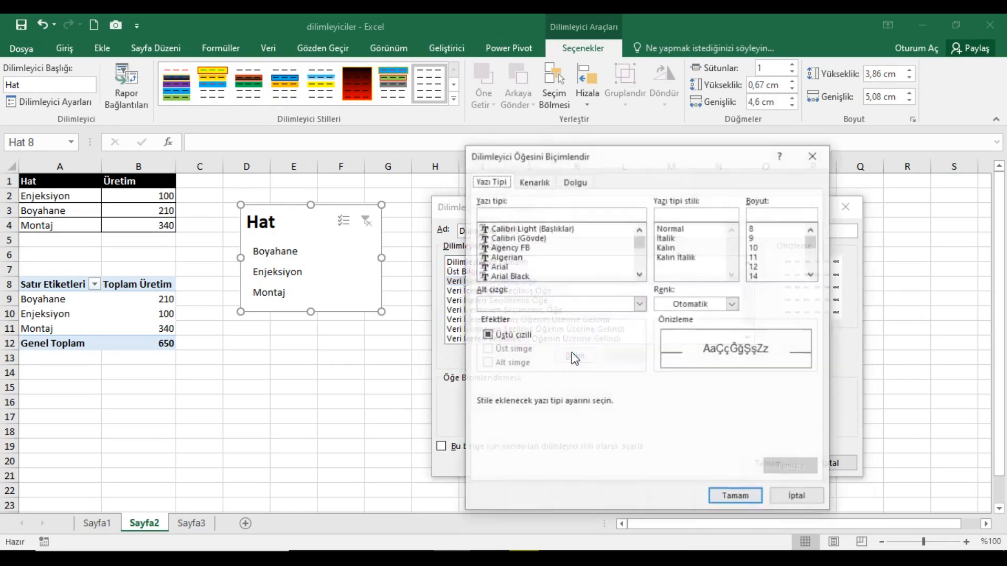
{"action": "left_click", "coordinate": [575, 183]}
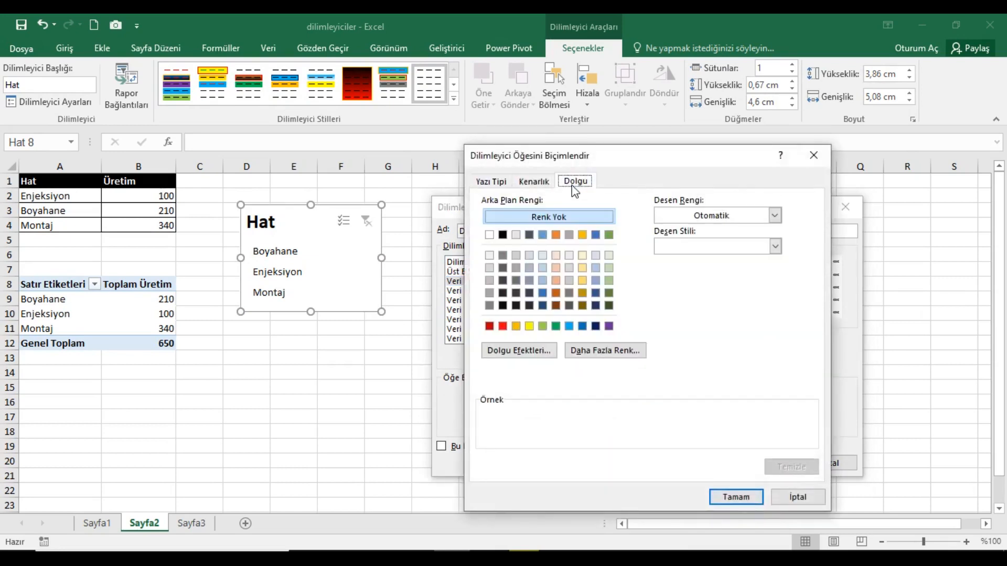
{"action": "left_click", "coordinate": [555, 327]}
{"action": "left_click", "coordinate": [743, 500]}
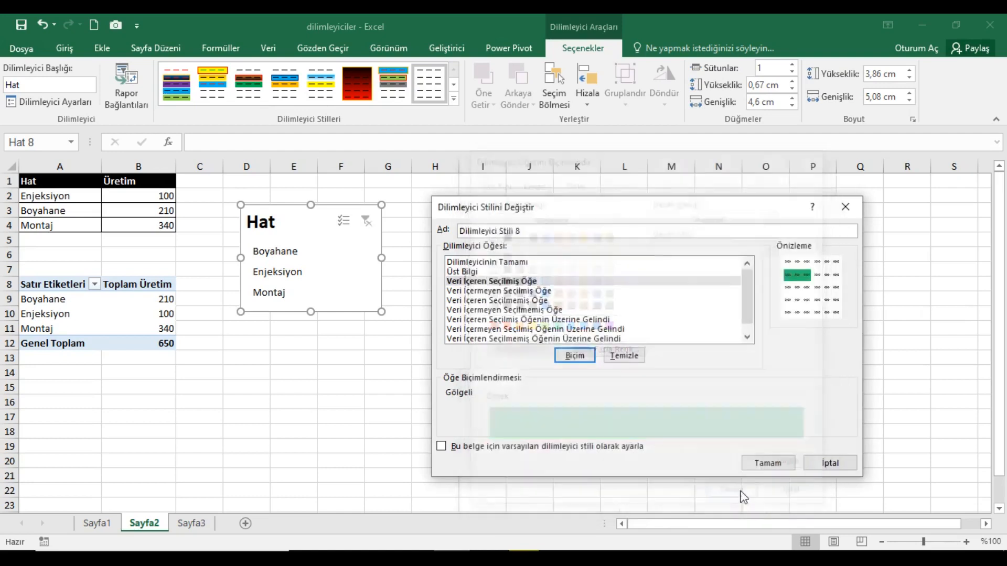
{"action": "left_click", "coordinate": [762, 463]}
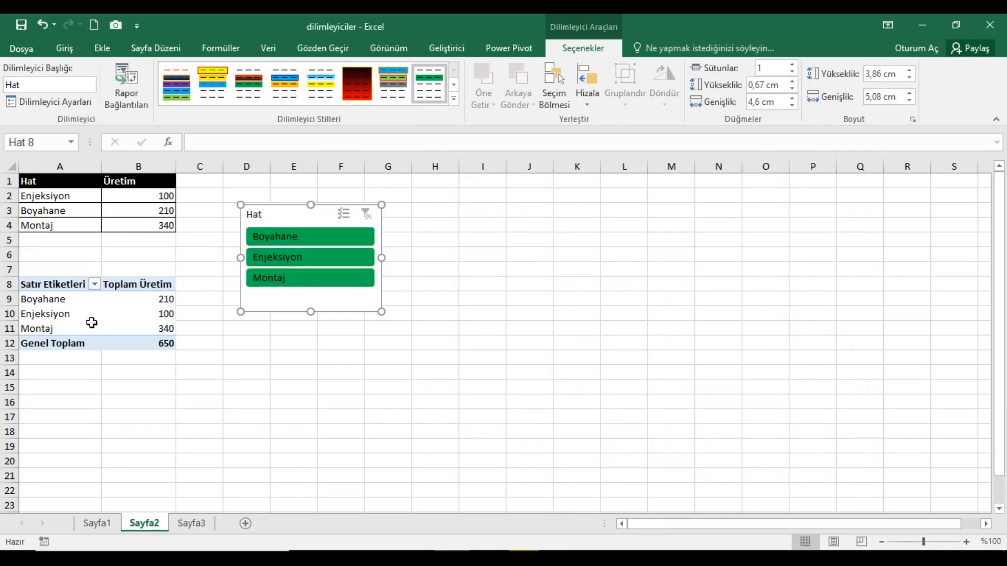
Filter the PivotTable's row labels to show only Boyahane
{"action": "left_click", "coordinate": [95, 285]}
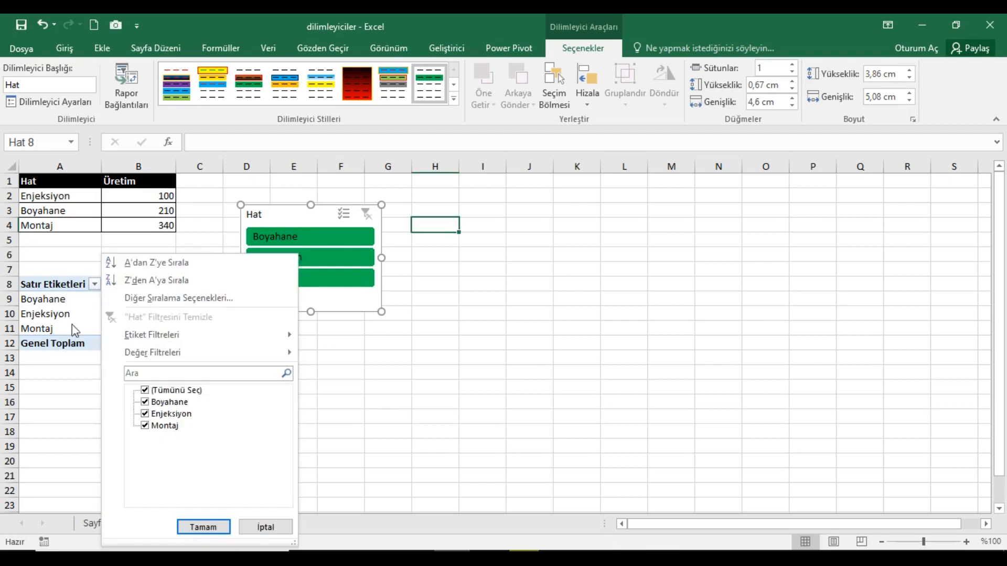
{"action": "left_click", "coordinate": [145, 390]}
{"action": "left_click", "coordinate": [146, 402]}
{"action": "left_click", "coordinate": [209, 527]}
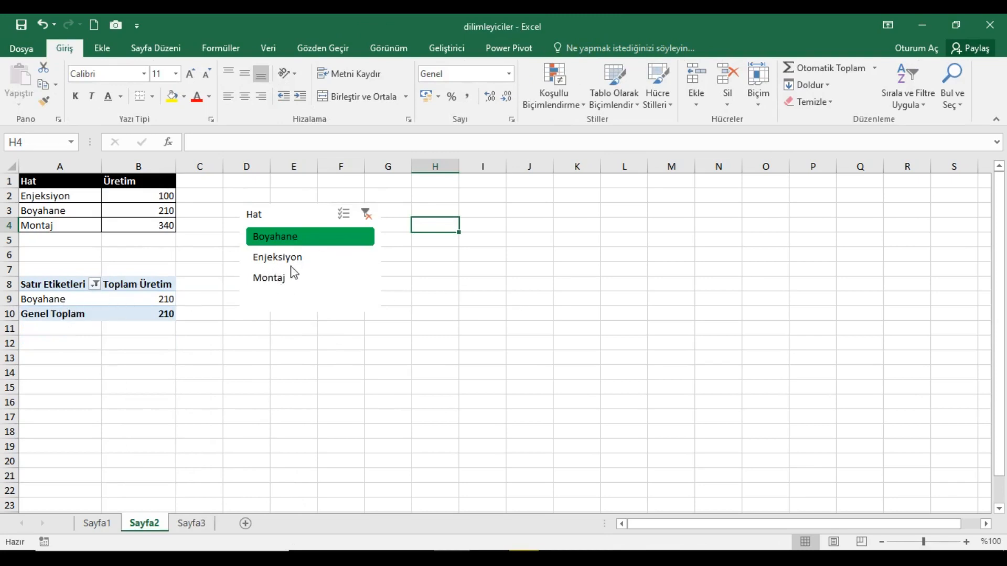
Select all items again in the PivotTable's row label filter
{"action": "left_click", "coordinate": [95, 285]}
{"action": "left_click", "coordinate": [148, 391]}
{"action": "left_click", "coordinate": [203, 527]}
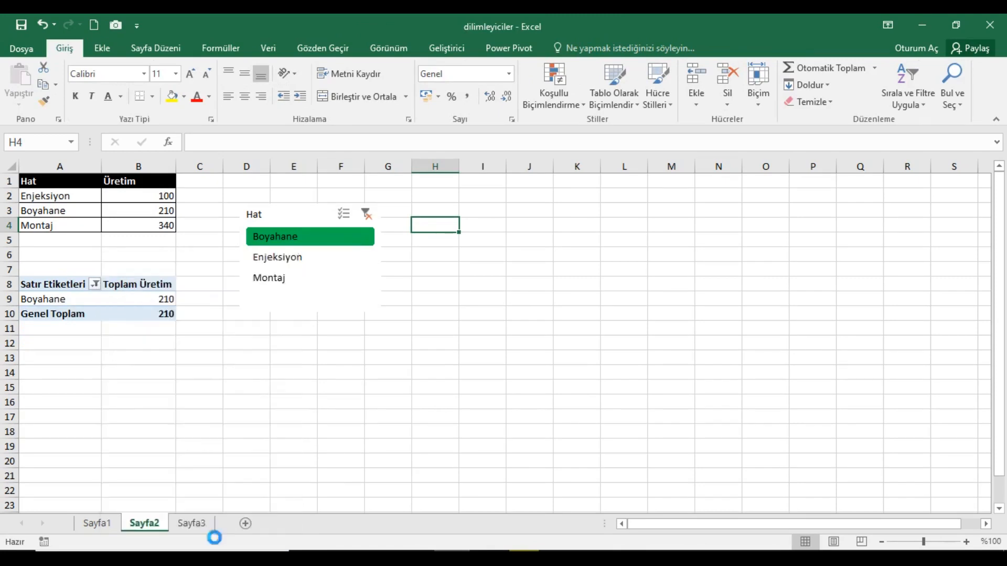
Modify the Hat slicer's style and clear the formatting of selected items with data (Veri İçeren Seçilmiş Öğe)
{"action": "left_click", "coordinate": [305, 222]}
{"action": "right_click", "coordinate": [436, 92]}
{"action": "left_click", "coordinate": [462, 97]}
{"action": "left_click", "coordinate": [495, 277]}
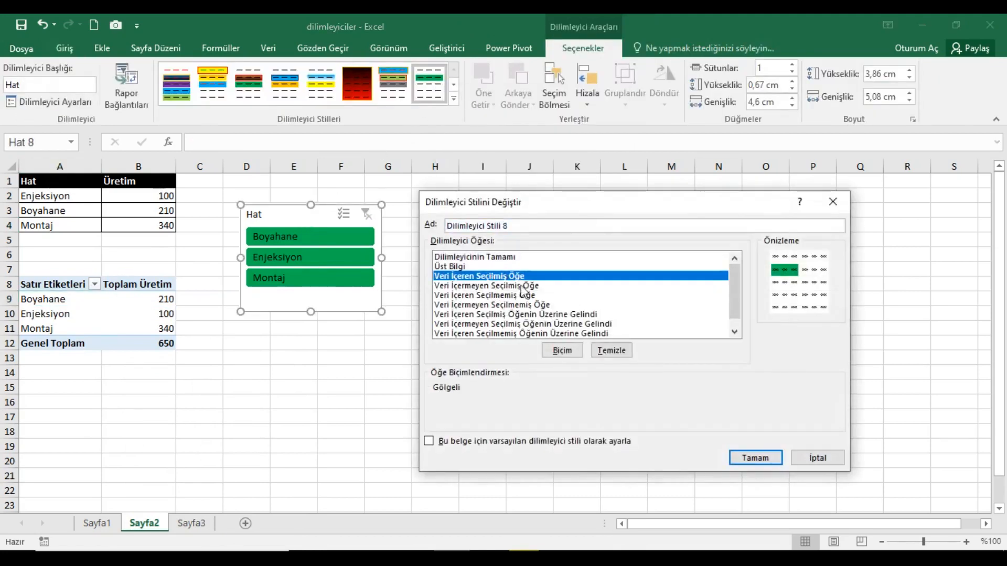
{"action": "left_click", "coordinate": [611, 350]}
Give selected items without data (Veri İçermeyen Seçilmiş Öğe) a light blue fill and save the style
{"action": "left_click", "coordinate": [511, 285]}
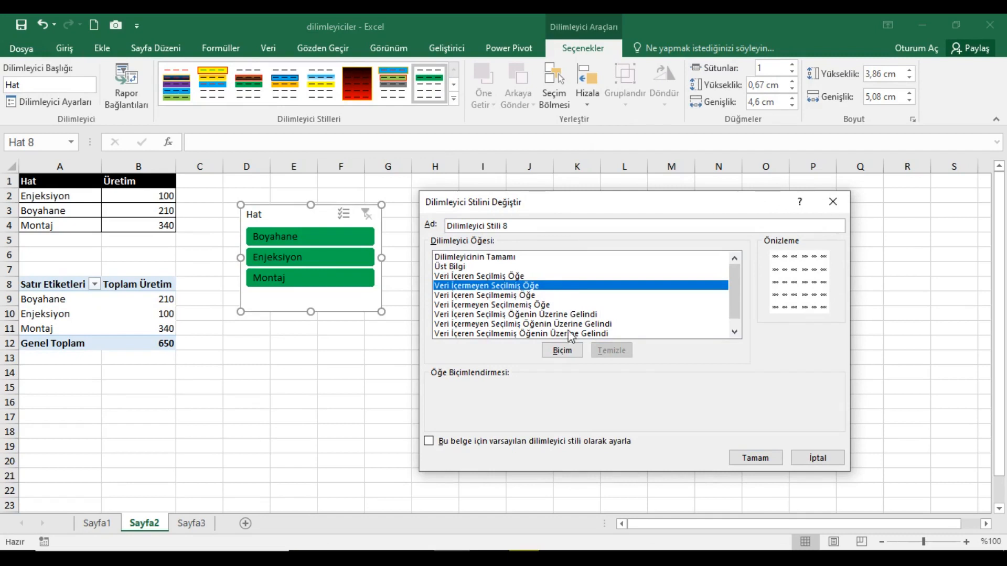
{"action": "left_click", "coordinate": [562, 349]}
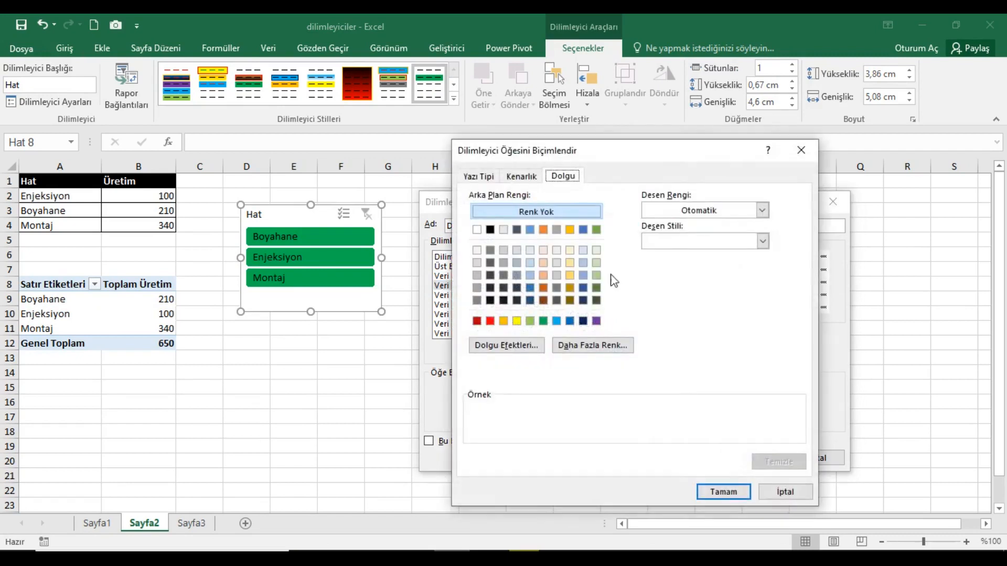
{"action": "left_click", "coordinate": [556, 321]}
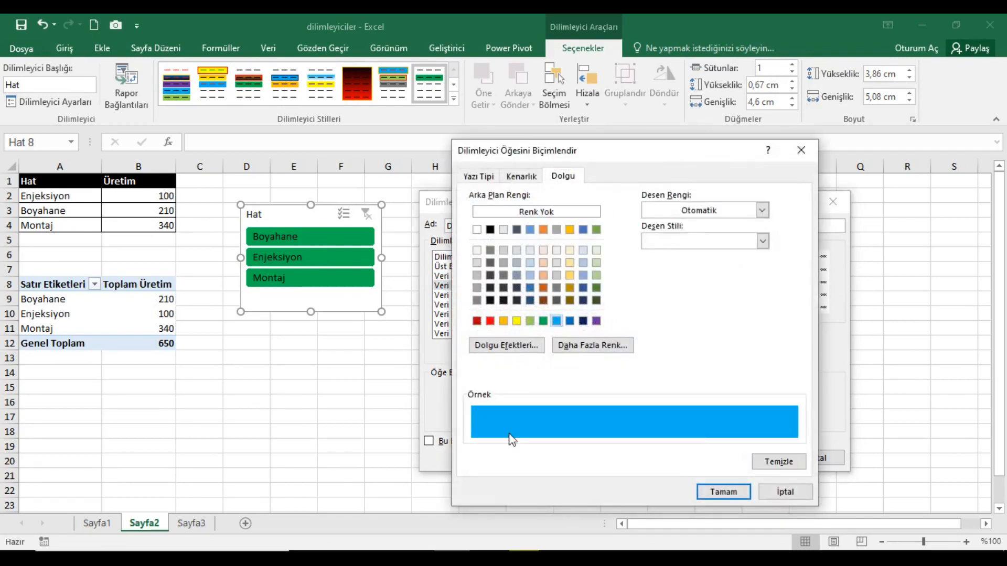
{"action": "left_click", "coordinate": [719, 490]}
{"action": "left_click", "coordinate": [747, 458]}
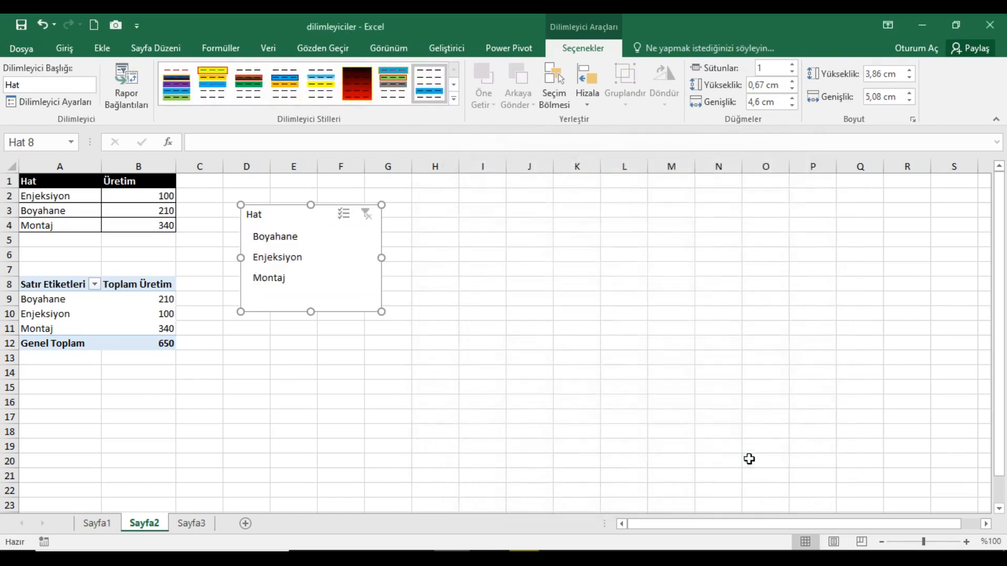
Delete Montaj's Üretim value in cell B4 and refresh the PivotTable
{"action": "left_click", "coordinate": [155, 225]}
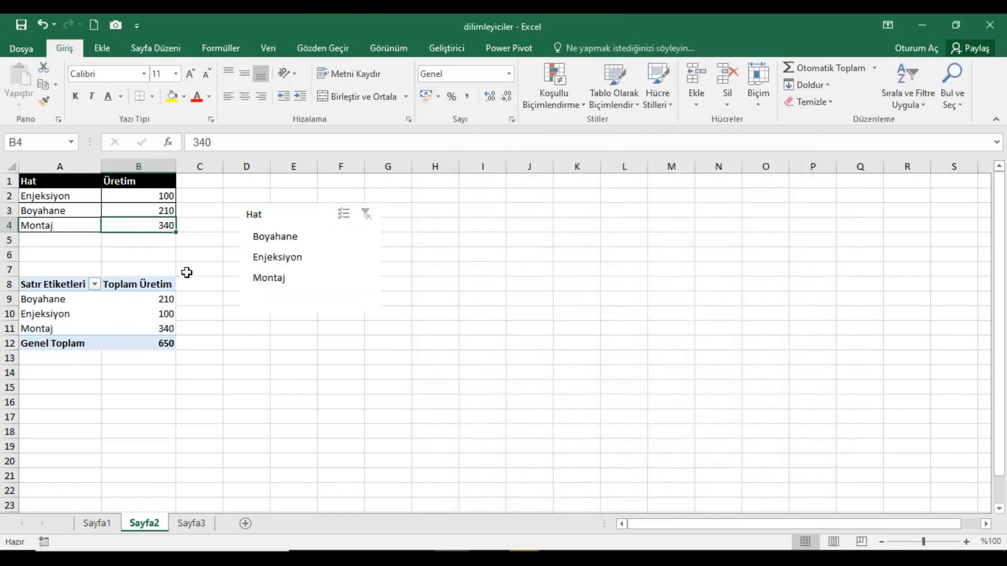
{"action": "key", "text": "Delete"}
{"action": "left_click", "coordinate": [148, 299]}
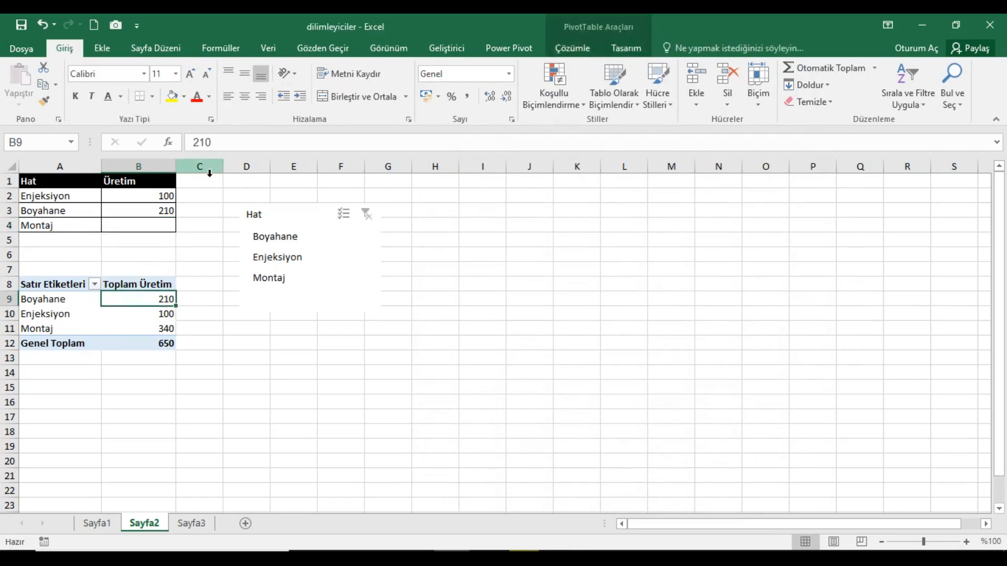
{"action": "left_click", "coordinate": [569, 50]}
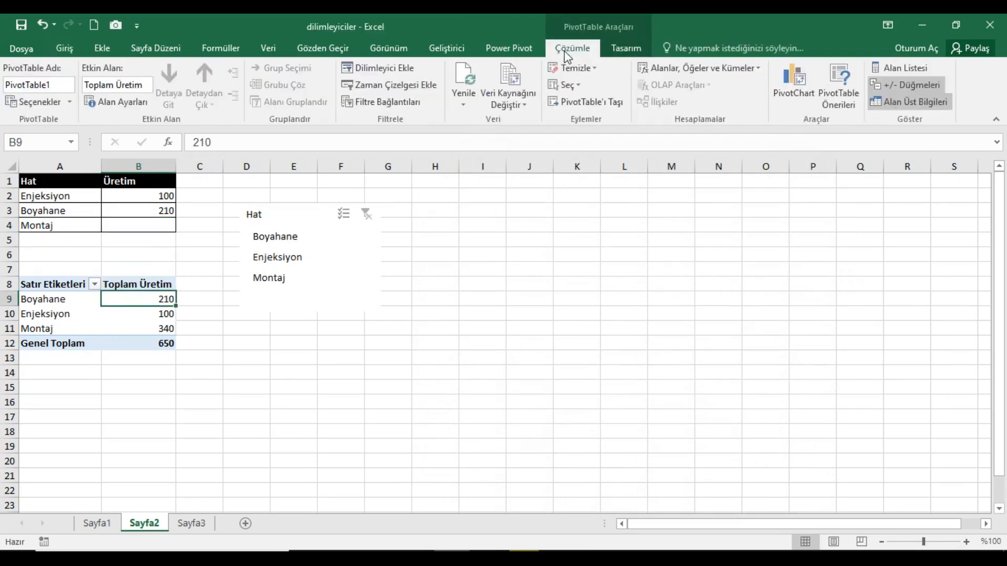
{"action": "left_click", "coordinate": [468, 79]}
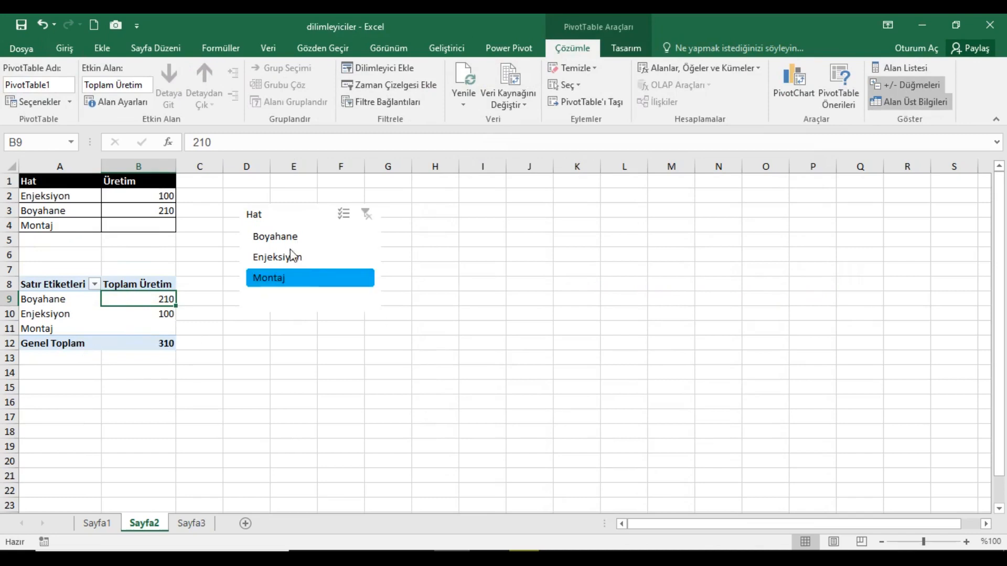
Filter the PivotTable to Boyahane with the Hat slicer
{"action": "left_click", "coordinate": [317, 231]}
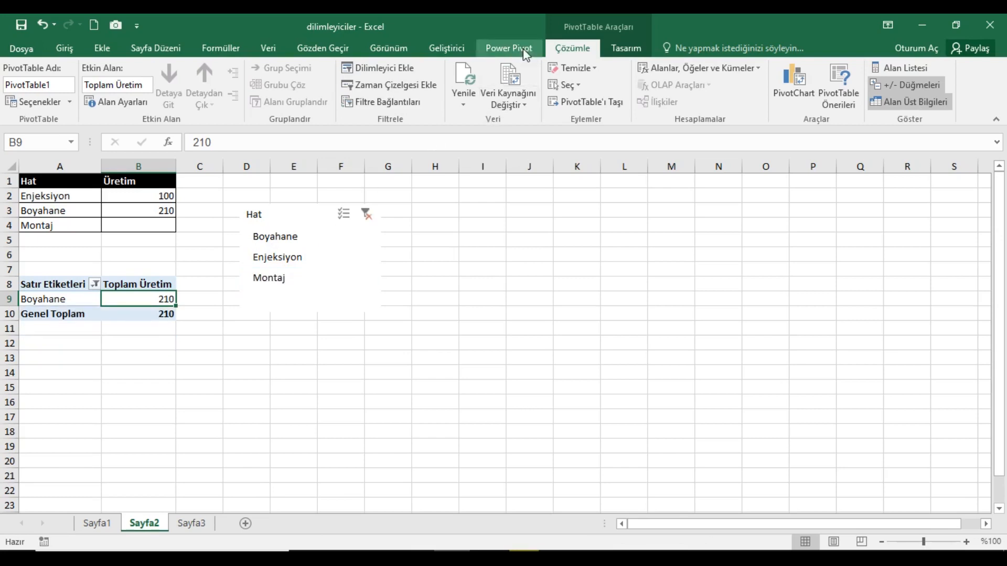
Modify the Hat slicer's style and clear the formatting of selected items without data (Veri İçermeyen Seçilmiş Öğe)
{"action": "left_click", "coordinate": [316, 215]}
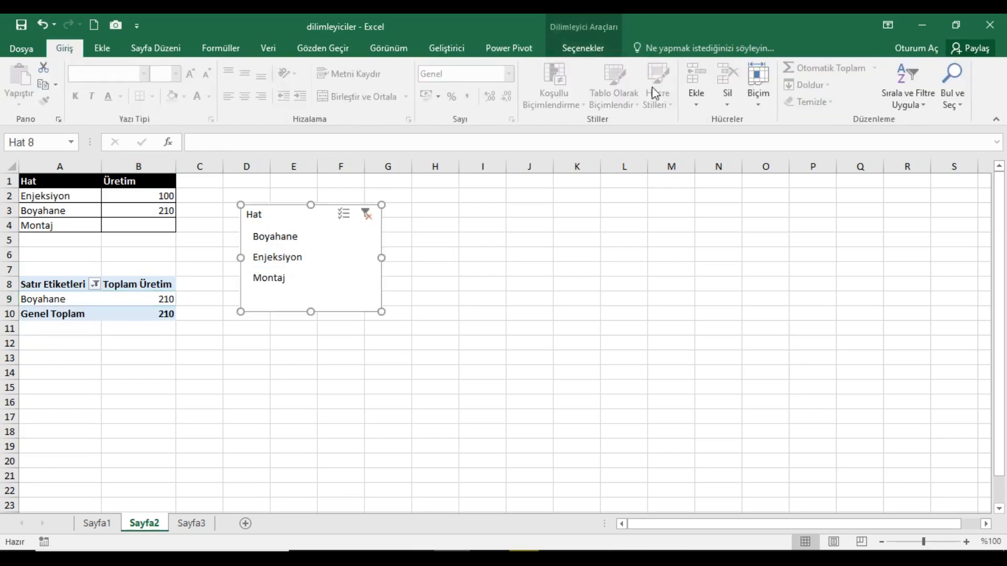
{"action": "left_click", "coordinate": [586, 49]}
{"action": "right_click", "coordinate": [429, 80]}
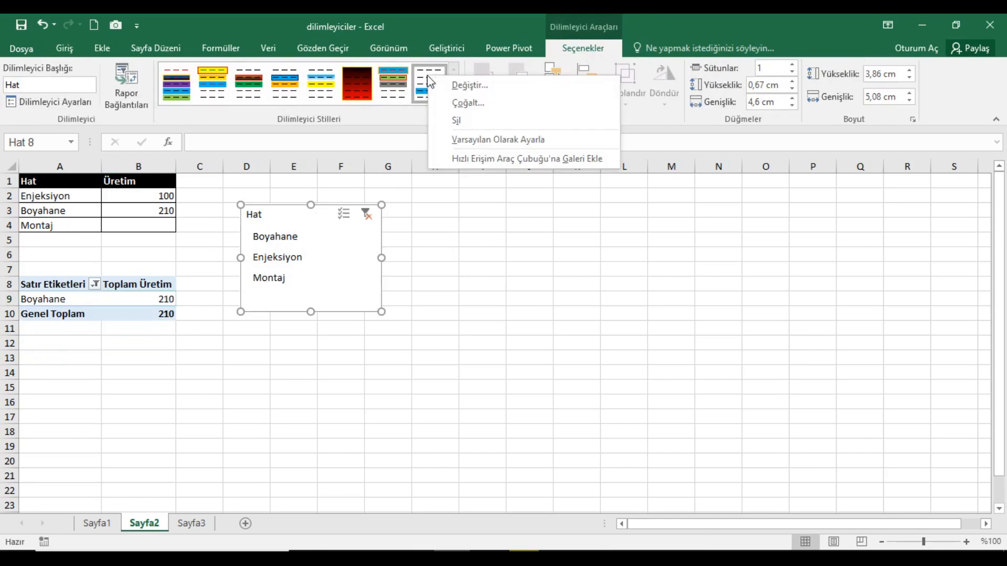
{"action": "left_click", "coordinate": [466, 85]}
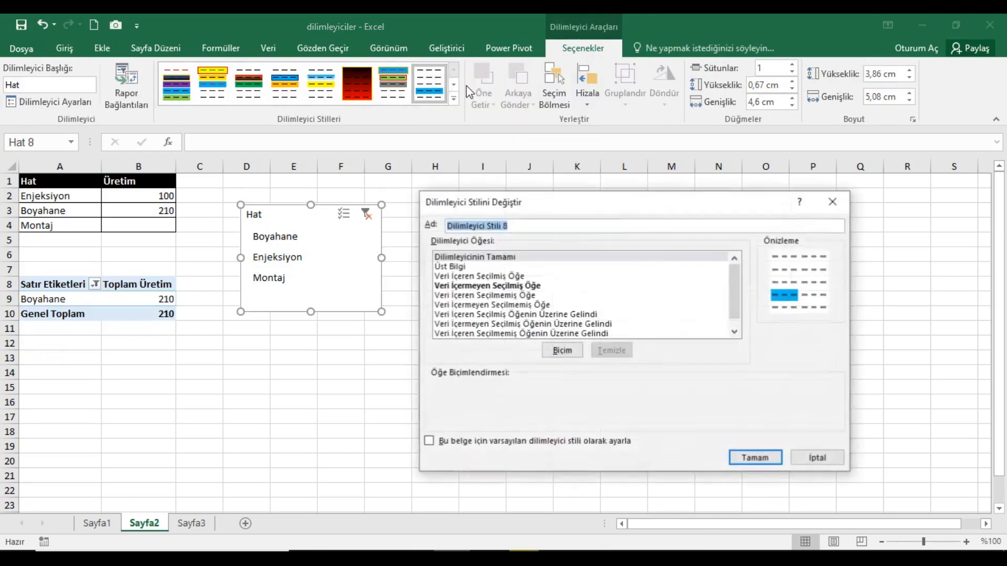
{"action": "left_click", "coordinate": [510, 288]}
{"action": "left_click", "coordinate": [612, 350]}
Give unselected items with data (Veri İçeren Seçilmemiş Öğe) a green fill and save the style
{"action": "left_click", "coordinate": [529, 296]}
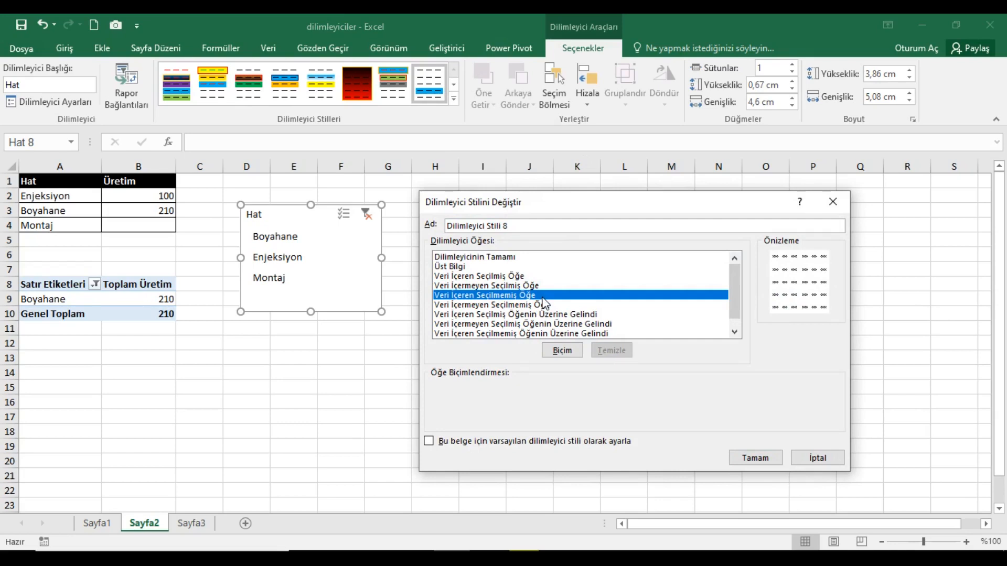
{"action": "left_click", "coordinate": [562, 350]}
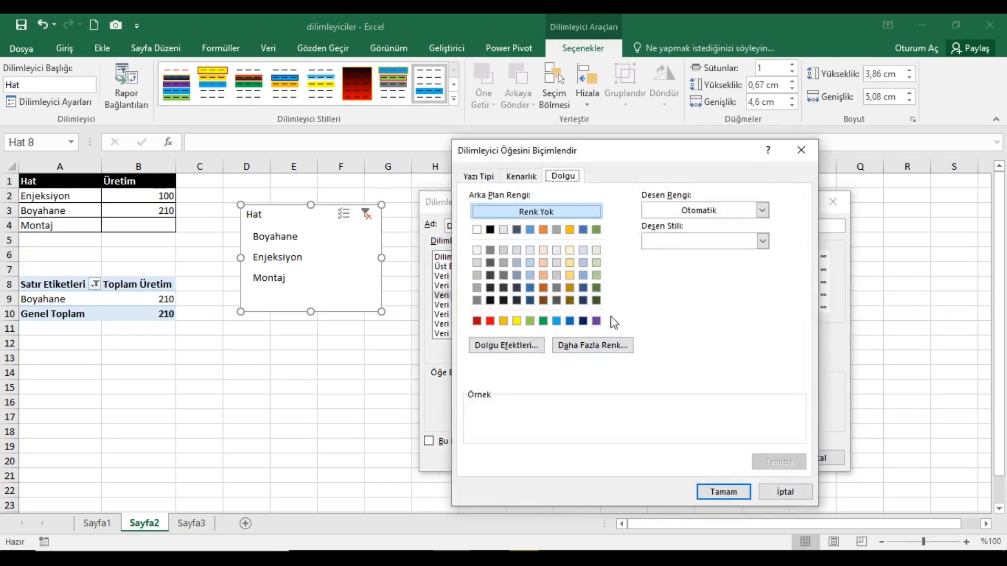
{"action": "left_click", "coordinate": [543, 321]}
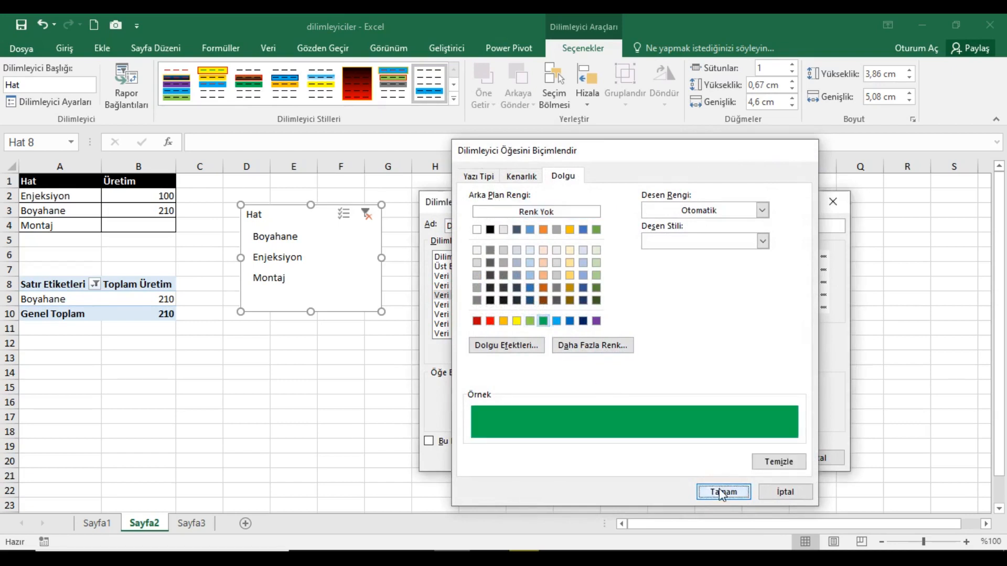
{"action": "left_click", "coordinate": [720, 491]}
{"action": "left_click", "coordinate": [754, 458]}
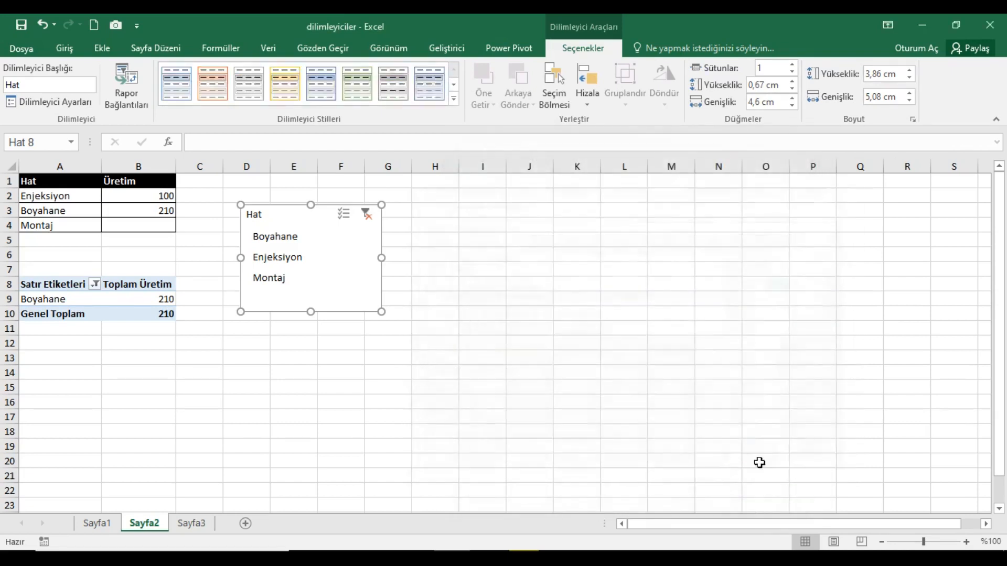
Clear the Hat slicer's filter and filter the PivotTable to Boyahane through its row labels
{"action": "left_click", "coordinate": [365, 215]}
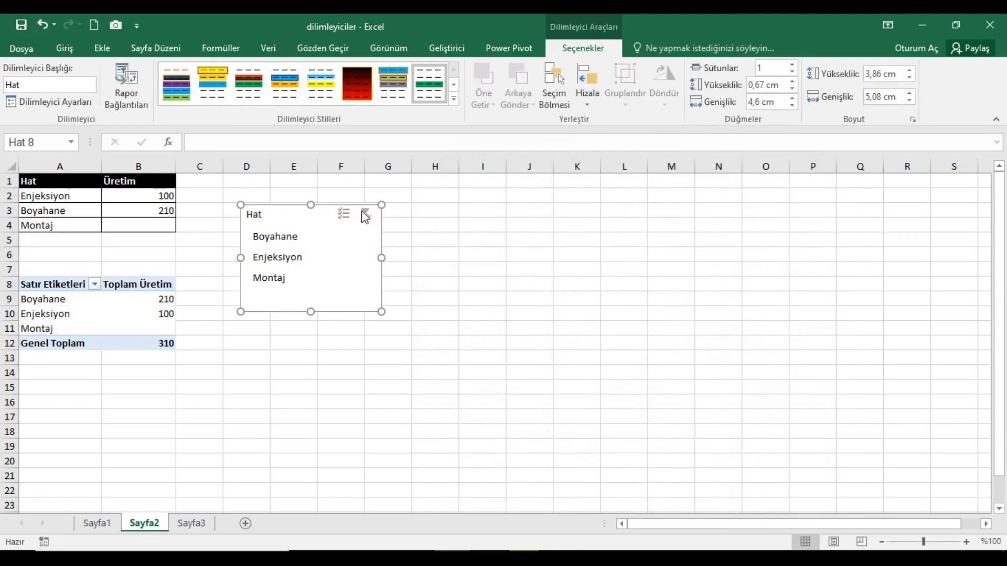
{"action": "left_click", "coordinate": [449, 255]}
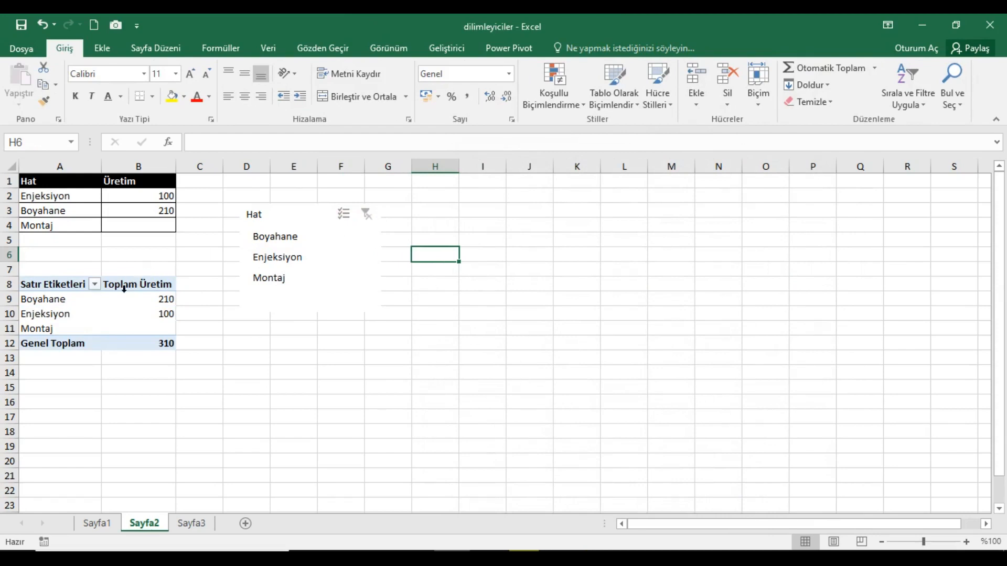
{"action": "left_click", "coordinate": [88, 286]}
{"action": "left_click", "coordinate": [94, 285]}
{"action": "left_click", "coordinate": [161, 389]}
{"action": "left_click", "coordinate": [145, 402]}
{"action": "left_click", "coordinate": [204, 527]}
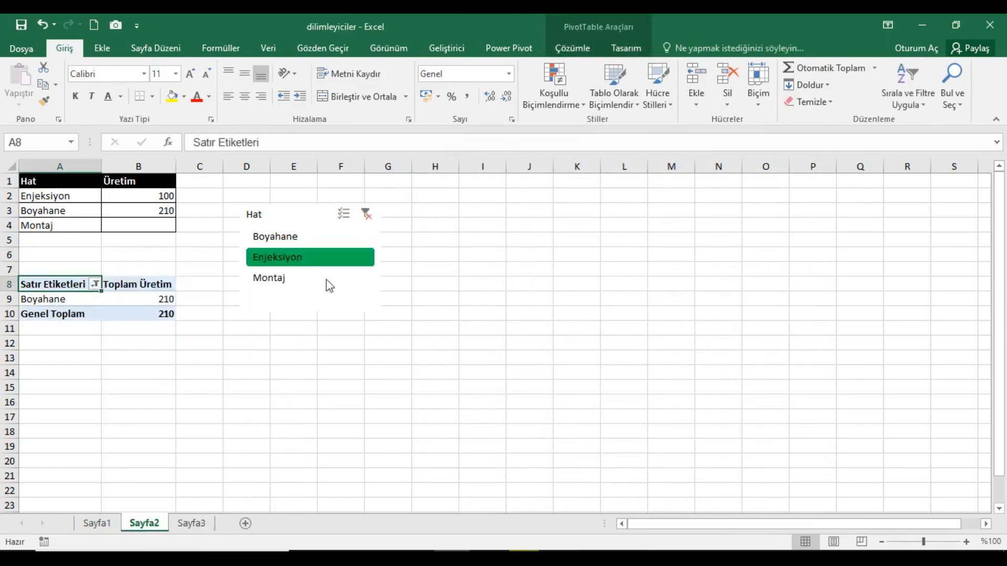
Choose Enjeksiyon in the Hat slicer and reselect all items in the PivotTable's row label filter
{"action": "left_click", "coordinate": [301, 261]}
{"action": "left_click", "coordinate": [96, 285]}
{"action": "left_click", "coordinate": [152, 390]}
{"action": "left_click", "coordinate": [203, 527]}
{"action": "left_click", "coordinate": [540, 270]}
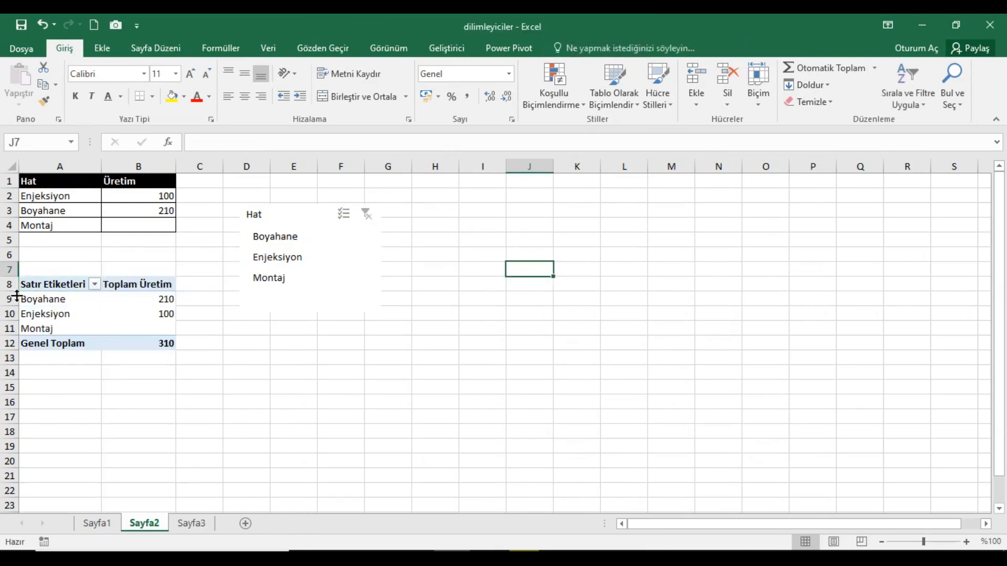
Filter the PivotTable to Boyahane with the Hat slicer and select the slicer
{"action": "left_click", "coordinate": [287, 239]}
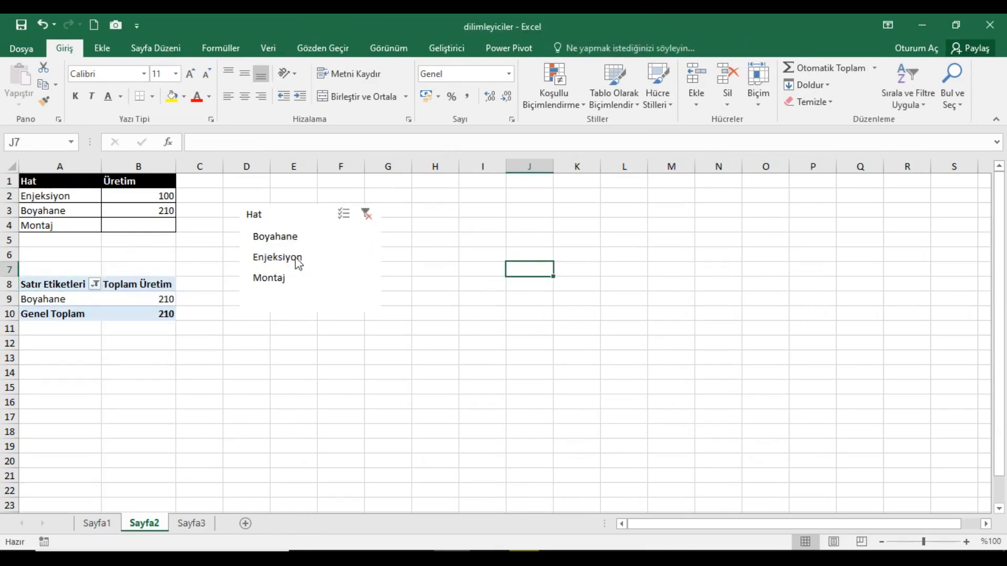
{"action": "left_click", "coordinate": [322, 222]}
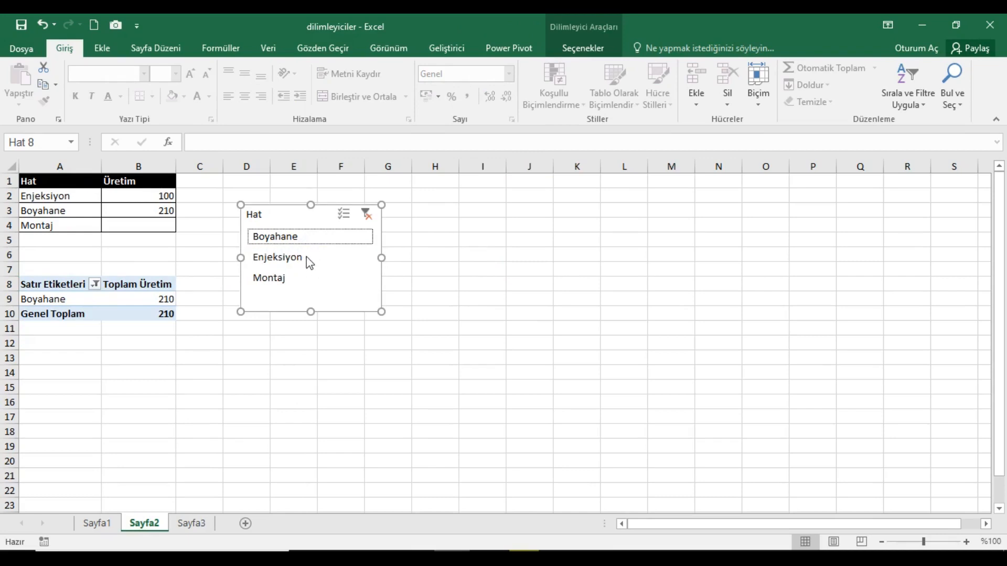
{"action": "left_click", "coordinate": [310, 262]}
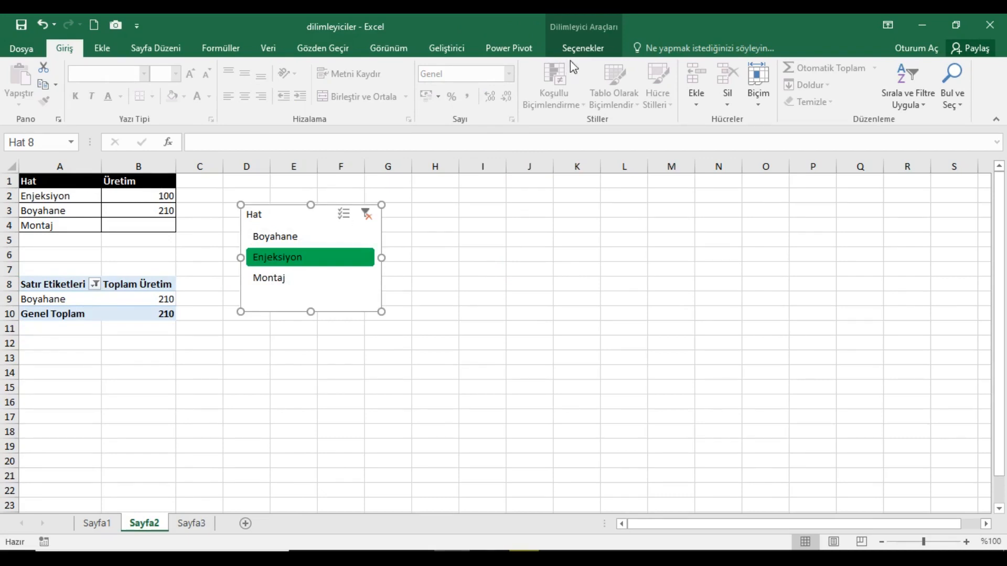
Modify the Hat slicer's style and clear the formatting of unselected items with data (Veri İçeren Seçilmemiş Öğe)
{"action": "left_click", "coordinate": [582, 48]}
{"action": "right_click", "coordinate": [434, 87]}
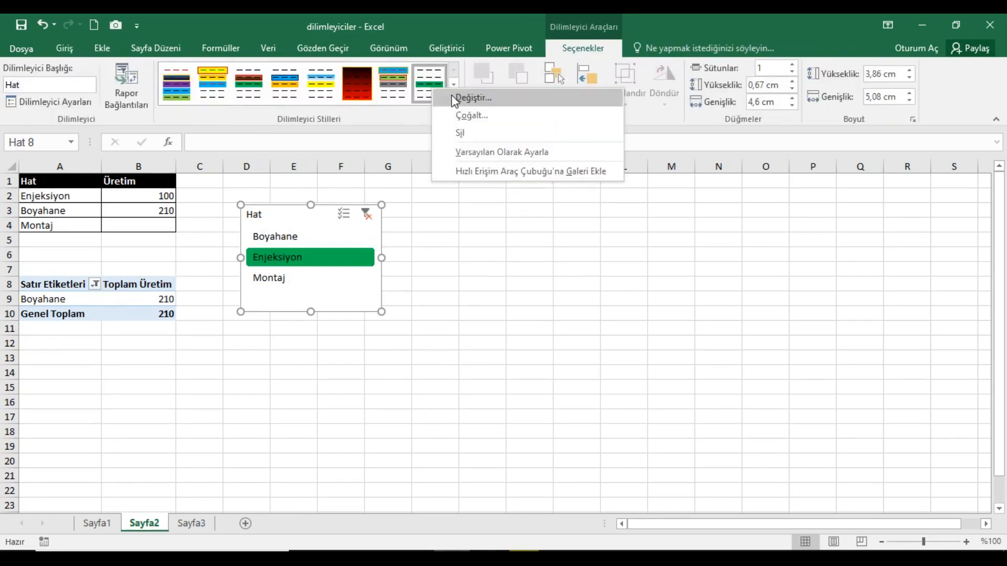
{"action": "left_click", "coordinate": [452, 99]}
{"action": "left_click", "coordinate": [519, 295]}
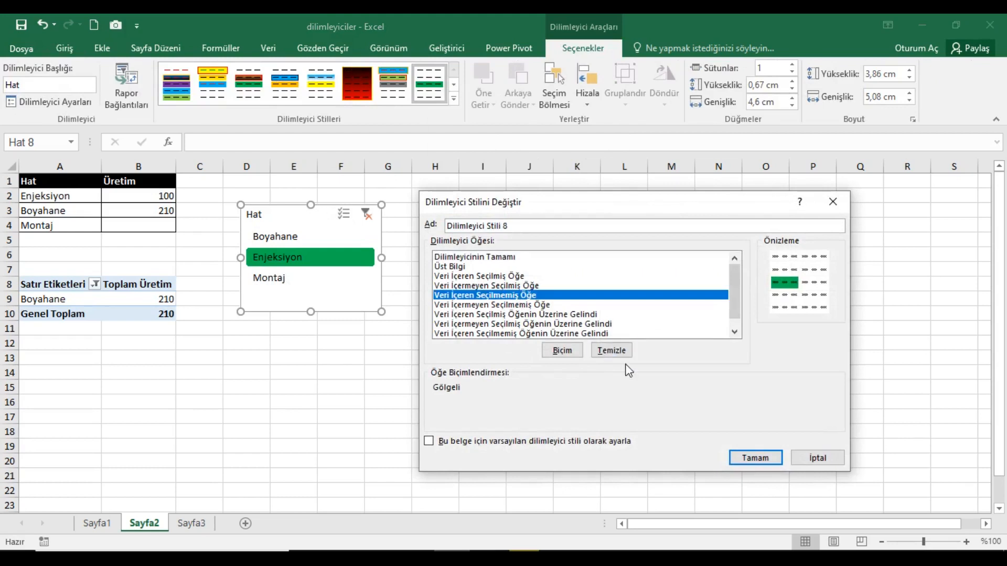
{"action": "left_click", "coordinate": [614, 350]}
Give unselected items without data (Veri İçermeyen Seçilmemiş Öğe) a blue fill and save the style
{"action": "left_click", "coordinate": [524, 305]}
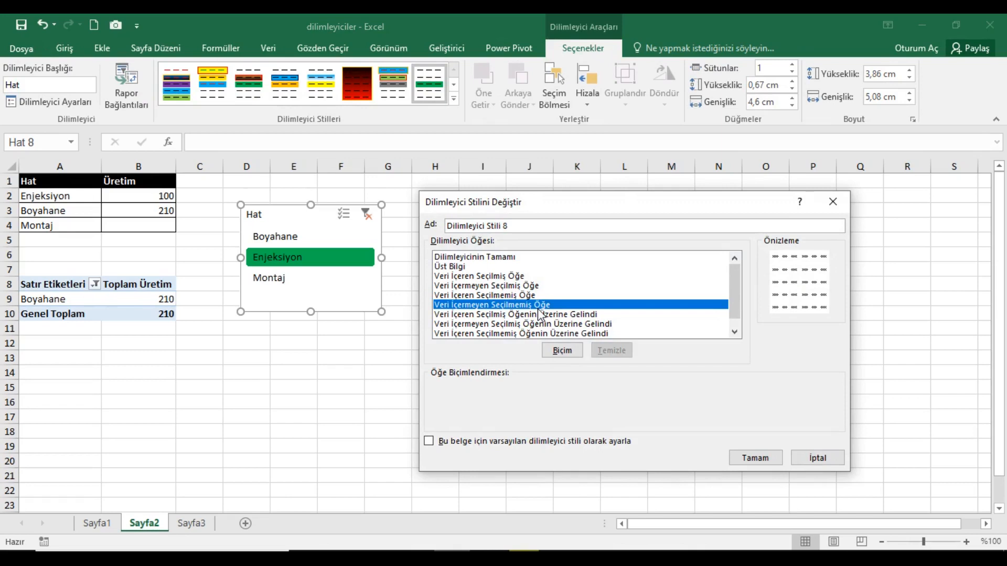
{"action": "left_click", "coordinate": [562, 350]}
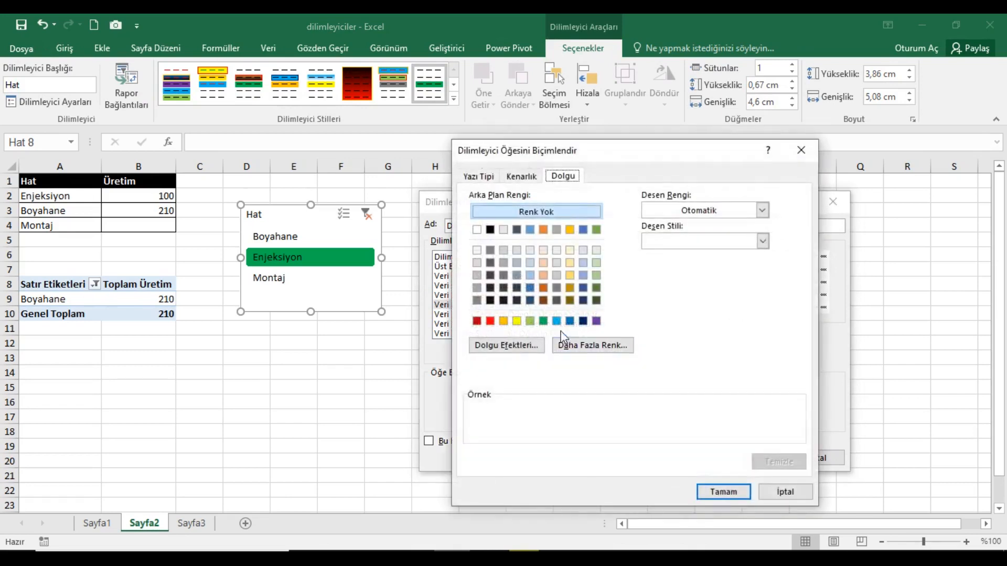
{"action": "left_click", "coordinate": [570, 321]}
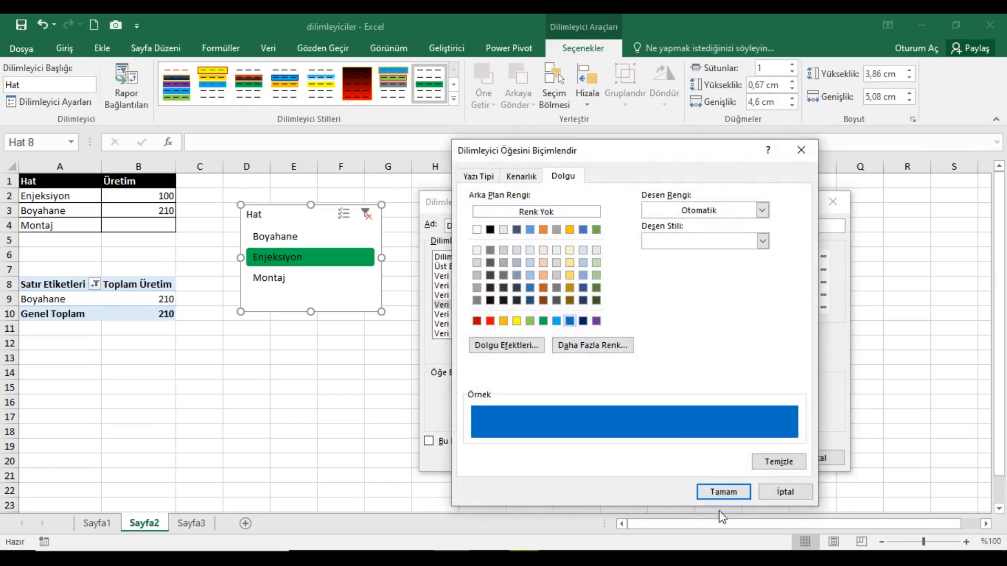
{"action": "left_click", "coordinate": [723, 491]}
{"action": "left_click", "coordinate": [755, 458]}
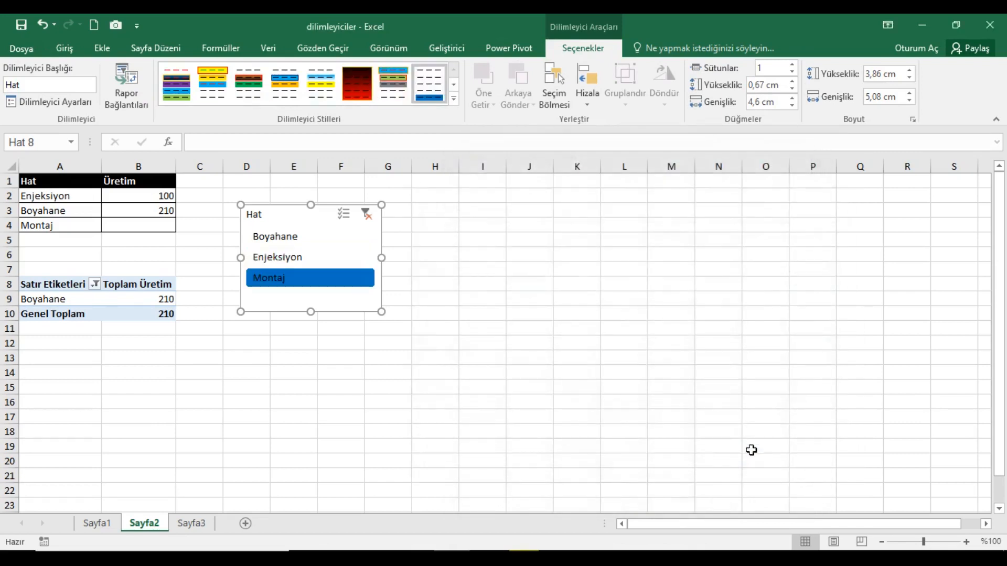
Switch the Hat slicer's filter to Enjeksiyon and back to Boyahane
{"action": "left_click", "coordinate": [283, 257]}
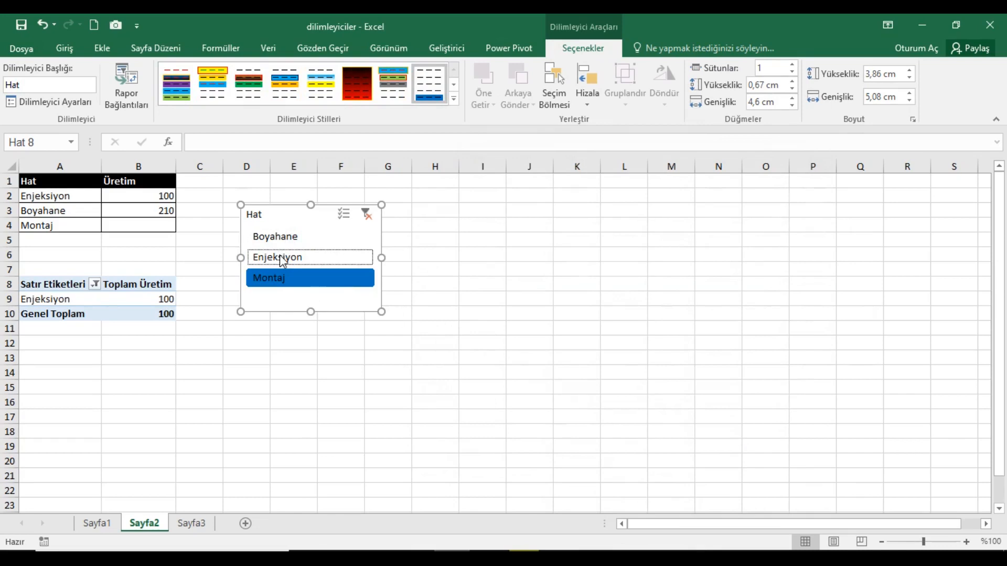
{"action": "left_click", "coordinate": [302, 236]}
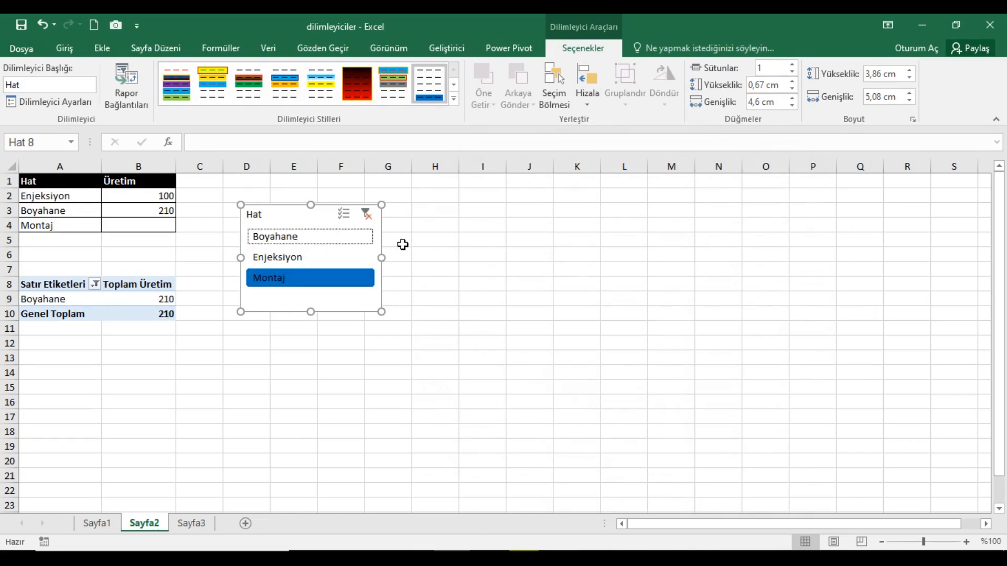
Delete Boyahane's Üretim value in cell B3 and try the Hat slicer on Enjeksiyon and Boyahane
{"action": "left_click", "coordinate": [165, 214]}
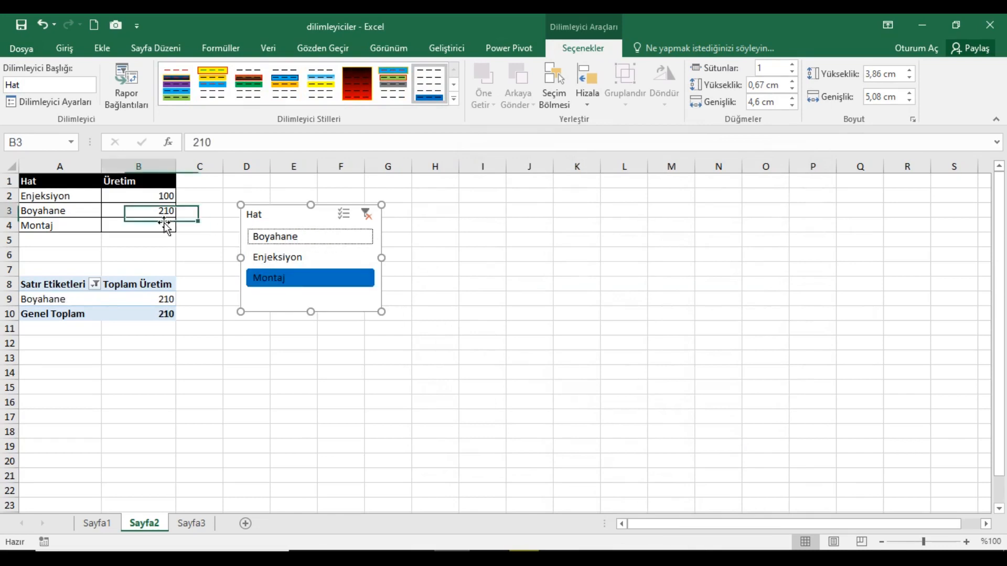
{"action": "key", "text": "Delete"}
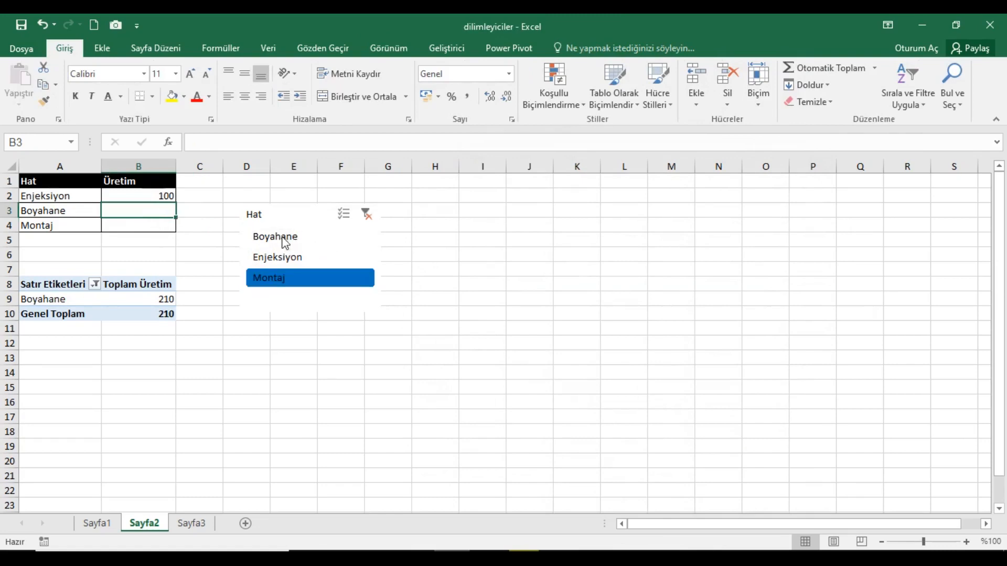
{"action": "left_click", "coordinate": [292, 258]}
{"action": "left_click", "coordinate": [292, 243]}
{"action": "left_click", "coordinate": [298, 260]}
{"action": "left_click", "coordinate": [366, 215]}
{"action": "left_click", "coordinate": [298, 240]}
Refresh the PivotTable and filter it to Enjeksiyon with the Hat slicer
{"action": "left_click", "coordinate": [157, 299]}
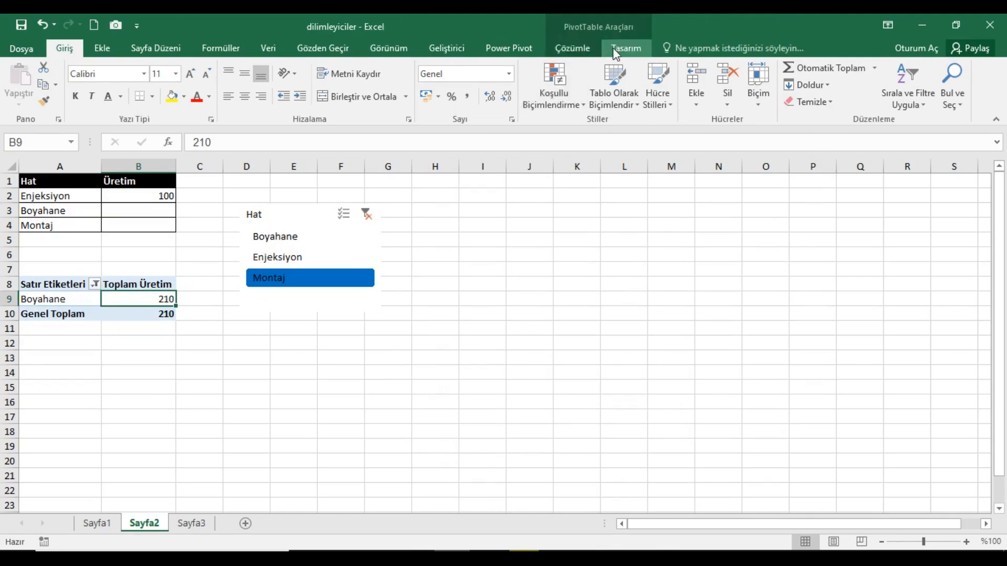
{"action": "left_click", "coordinate": [571, 47]}
{"action": "left_click", "coordinate": [465, 78]}
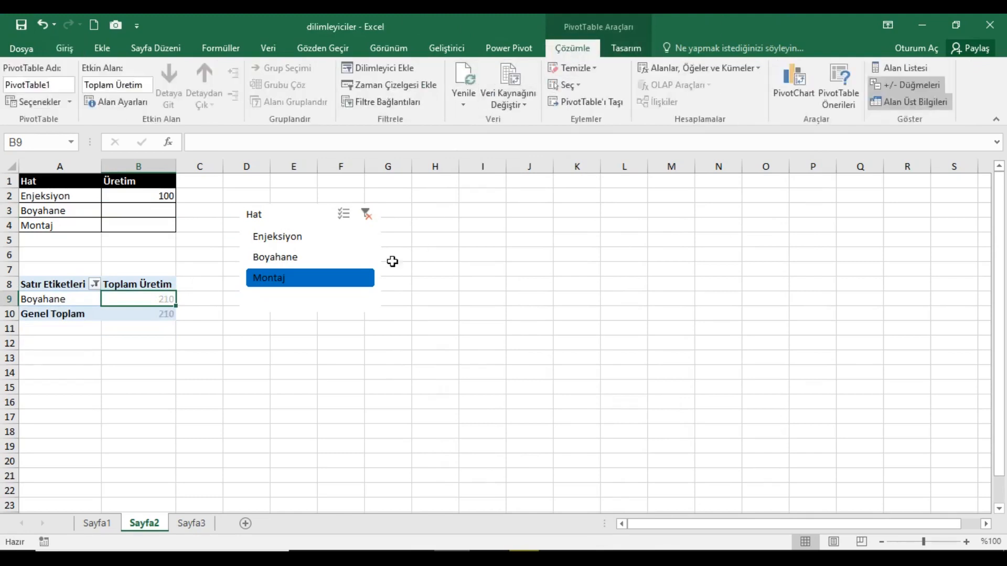
{"action": "left_click", "coordinate": [293, 242]}
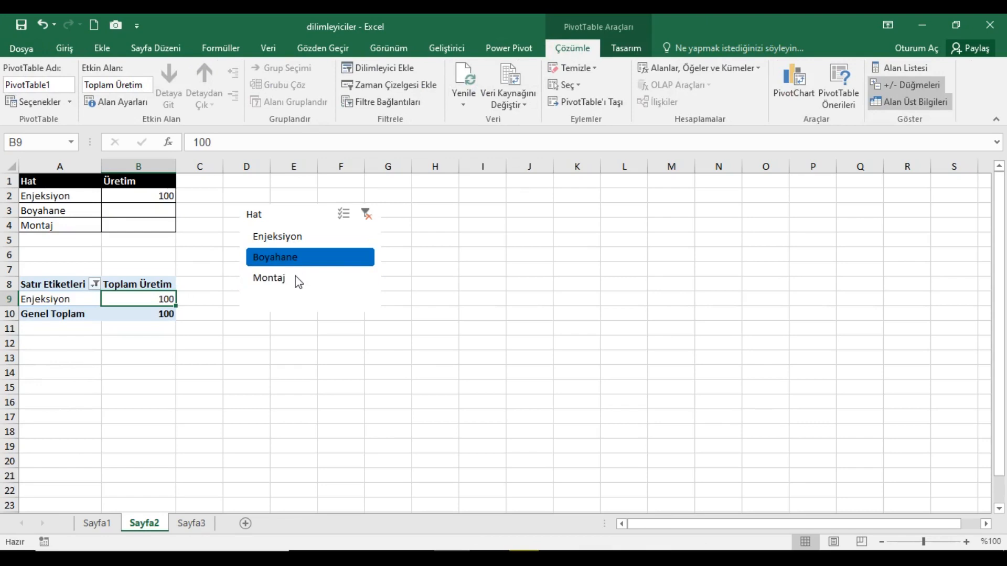
Modify the Hat slicer's style and clear the formatting of unselected items without data (Veri İçermeyen Seçilmemiş Öğe)
{"action": "left_click", "coordinate": [315, 214]}
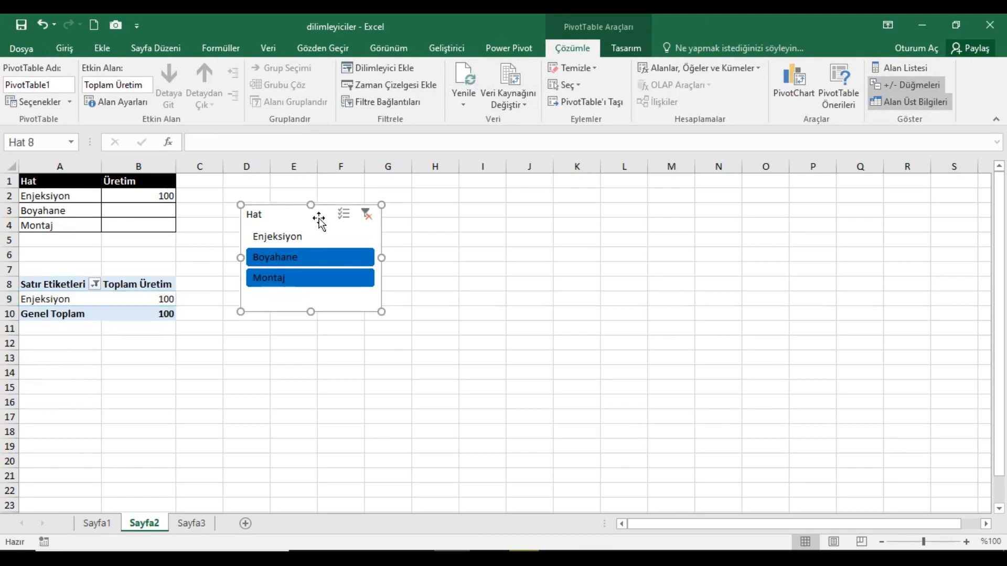
{"action": "left_click", "coordinate": [583, 48]}
{"action": "right_click", "coordinate": [438, 84]}
{"action": "left_click", "coordinate": [462, 89]}
{"action": "left_click", "coordinate": [492, 305]}
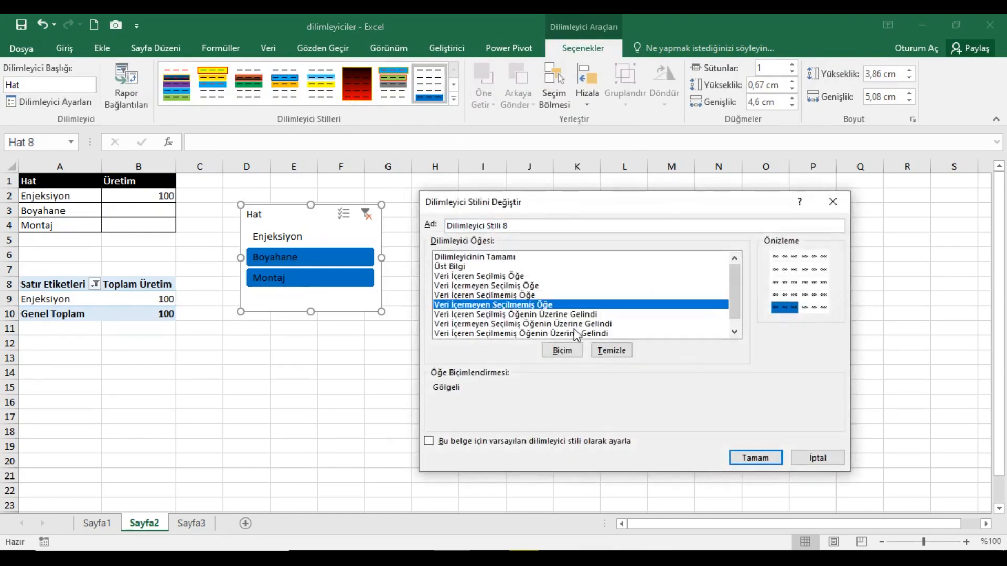
Give hovered selected items with data (Veri İçeren Seçilmiş Öğenin Üzerine Gelindi) a green fill and save the style
{"action": "left_click", "coordinate": [572, 314]}
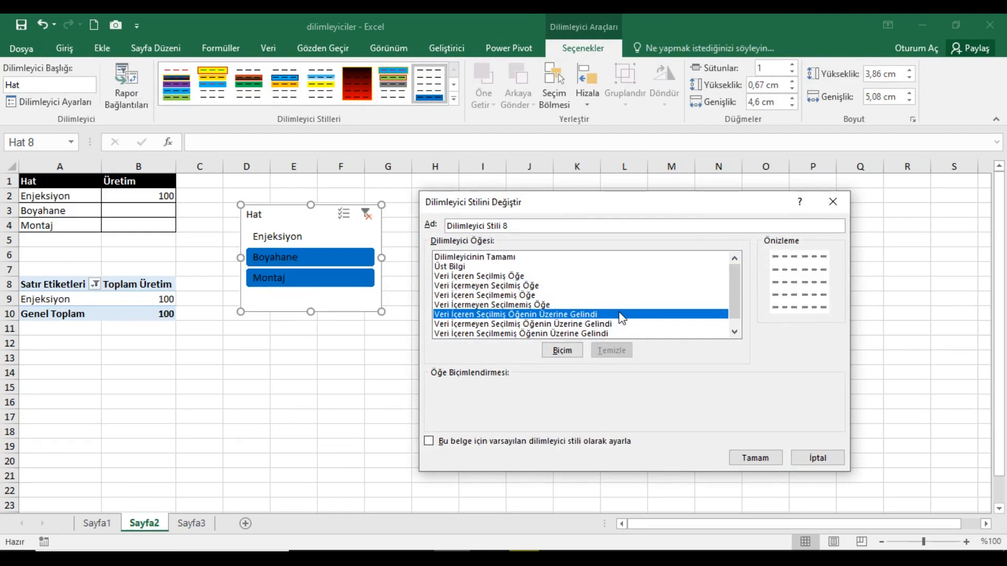
{"action": "left_click", "coordinate": [566, 349]}
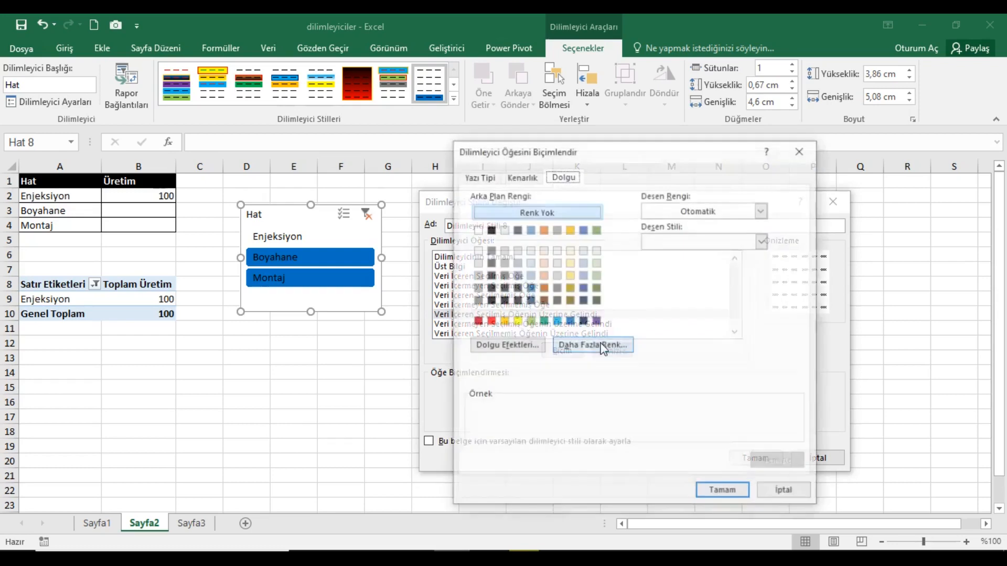
{"action": "left_click", "coordinate": [543, 321]}
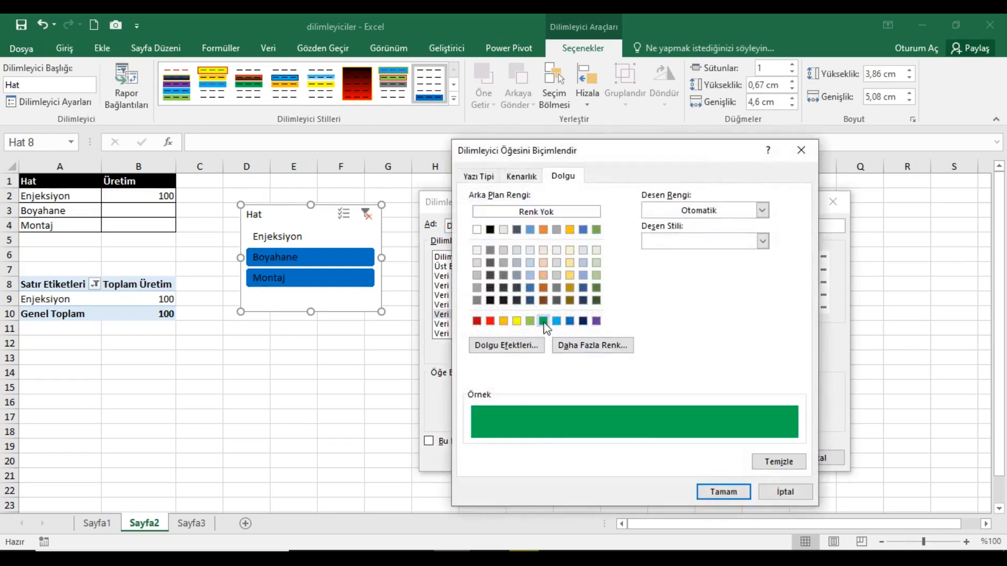
{"action": "left_click", "coordinate": [721, 492]}
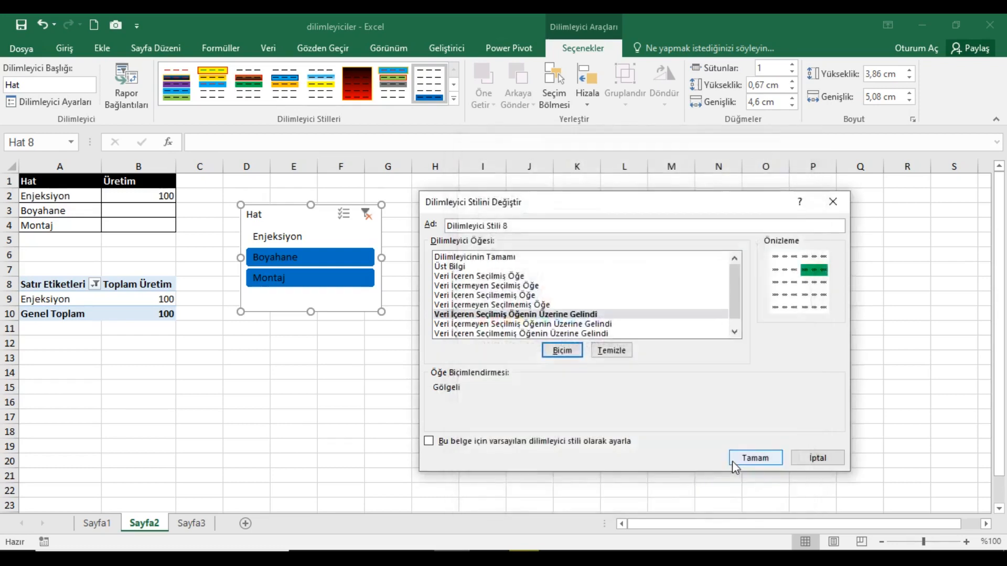
{"action": "left_click", "coordinate": [748, 460]}
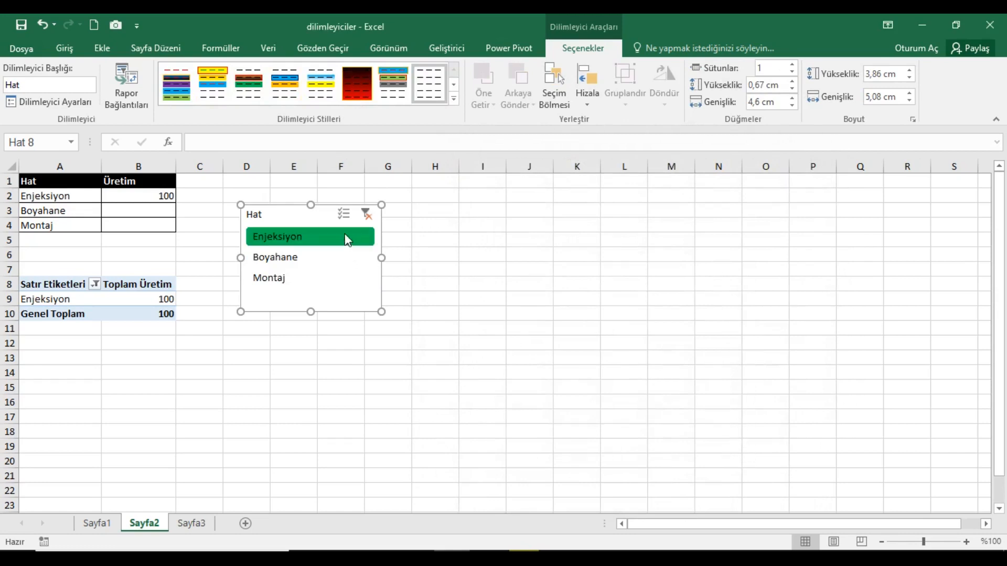
Select all items in the PivotTable's row label filter
{"action": "left_click", "coordinate": [95, 285]}
{"action": "left_click", "coordinate": [146, 390]}
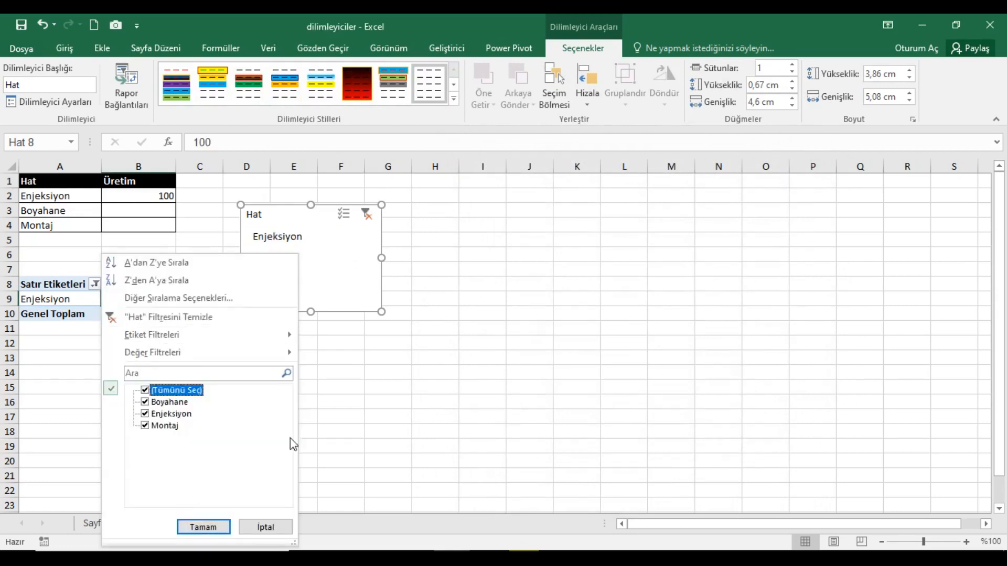
{"action": "left_click", "coordinate": [215, 527]}
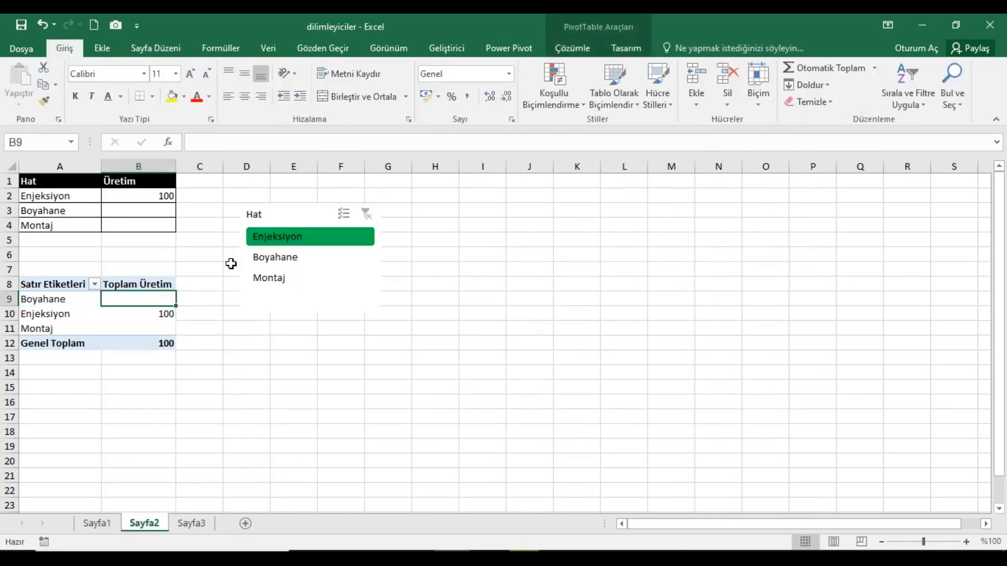
Enter 35 as Boyahane's Üretim value in cell B3 and refresh the PivotTable
{"action": "left_click", "coordinate": [171, 215]}
{"action": "type", "text": "35"}
{"action": "key", "text": "Return"}
{"action": "left_click", "coordinate": [125, 300]}
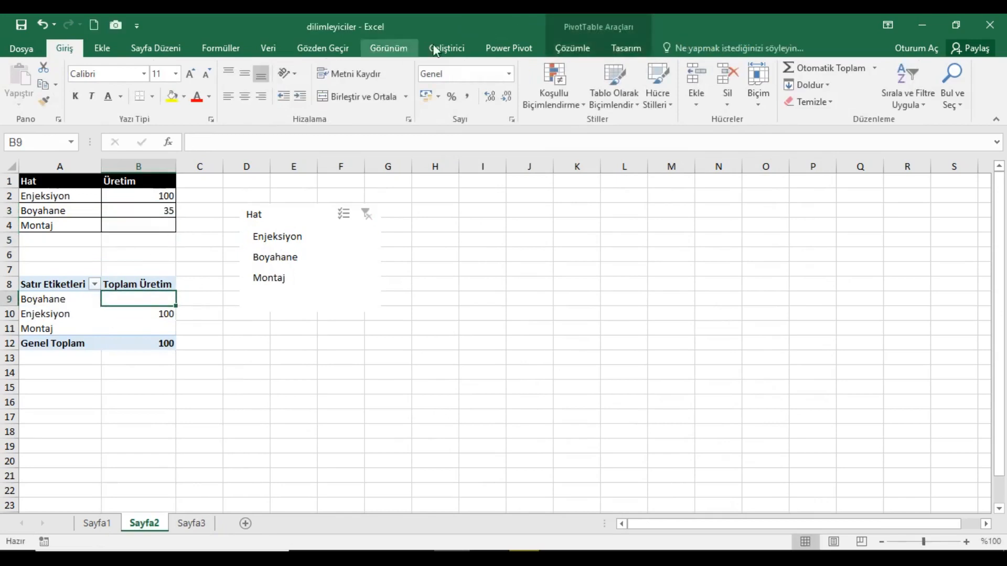
{"action": "left_click", "coordinate": [572, 47]}
{"action": "left_click", "coordinate": [464, 78]}
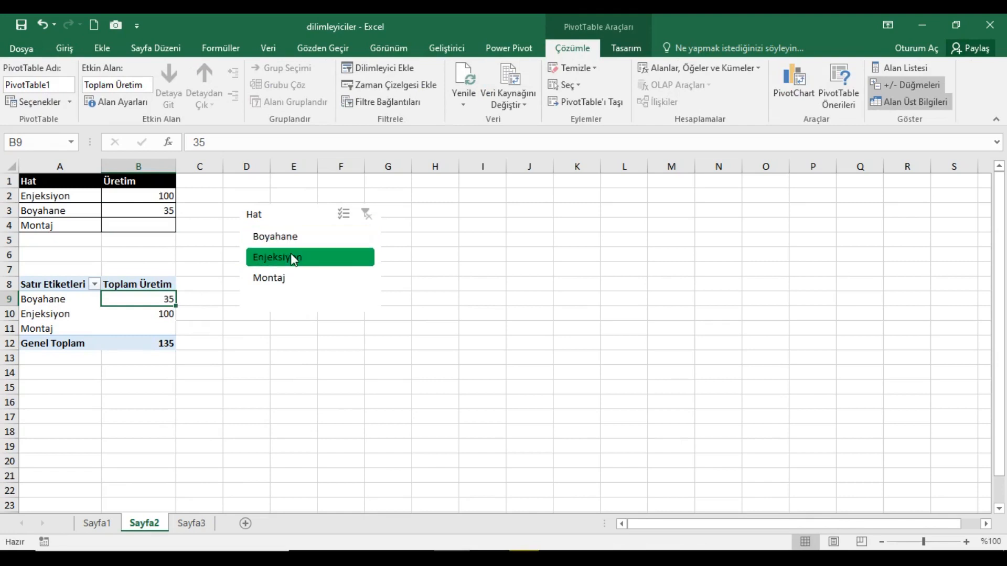
Modify the Hat slicer's style and clear the formatting of hovered selected items with data (Veri İçeren Seçilmiş Öğenin Üzerine Gelindi)
{"action": "left_click", "coordinate": [301, 223]}
{"action": "left_click", "coordinate": [587, 47]}
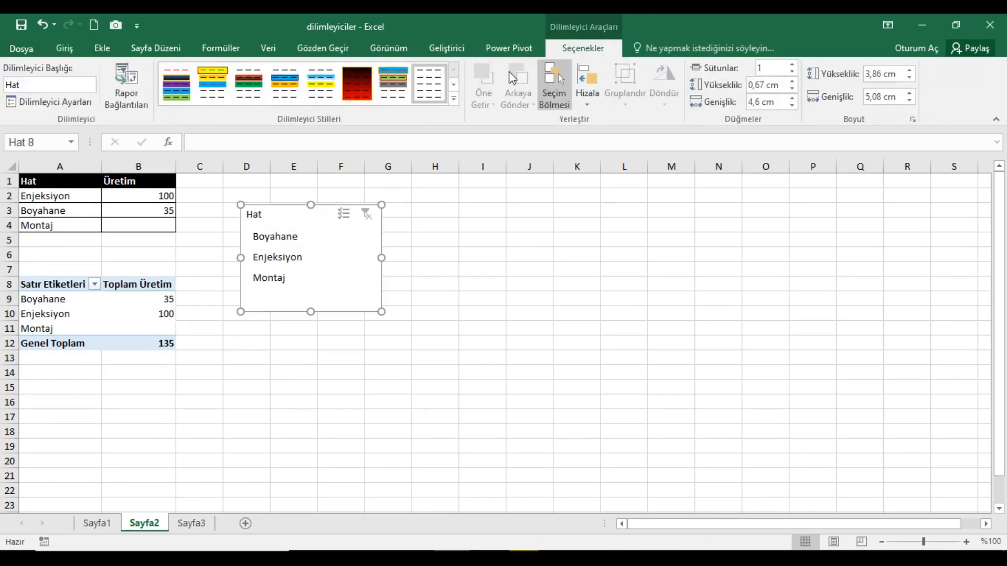
{"action": "right_click", "coordinate": [442, 79]}
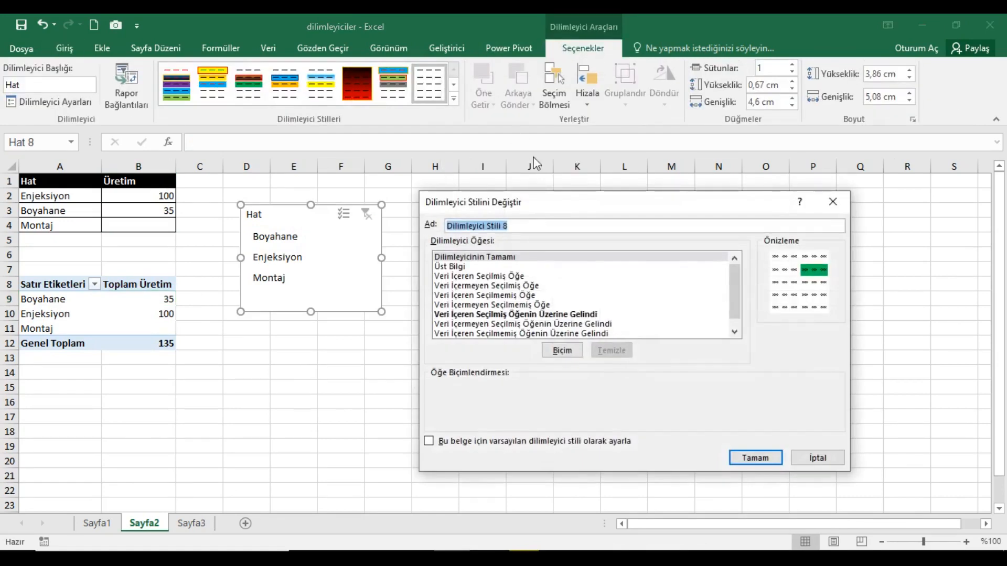
{"action": "left_click", "coordinate": [547, 314]}
{"action": "left_click", "coordinate": [610, 351]}
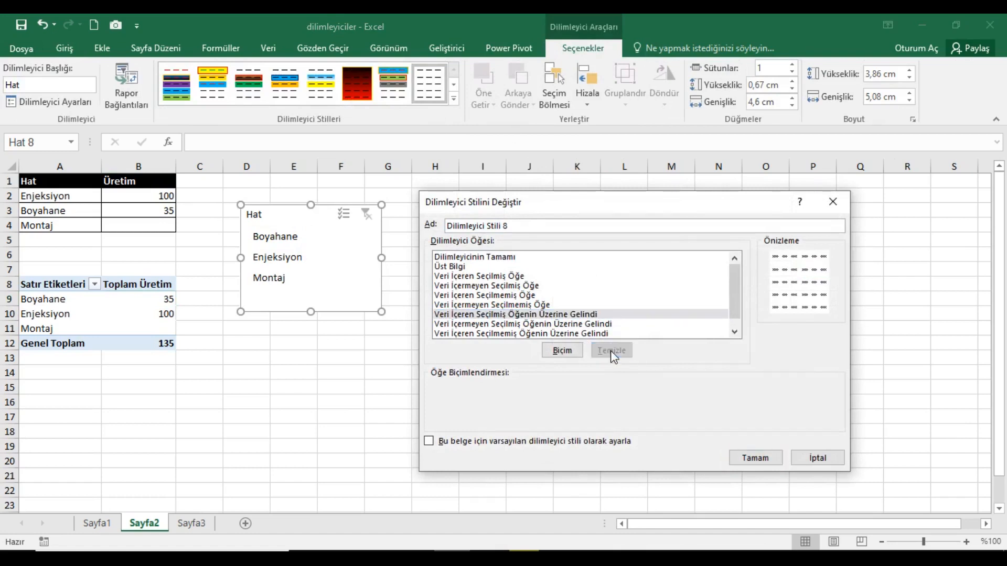
Give hovered selected items without data (Veri İçermeyen Seçilmiş Öğenin Üzerine Gelindi) a yellow fill and save the style
{"action": "left_click", "coordinate": [599, 323]}
{"action": "scroll", "coordinate": [732, 286], "scroll_direction": "down", "scroll_amount": 1}
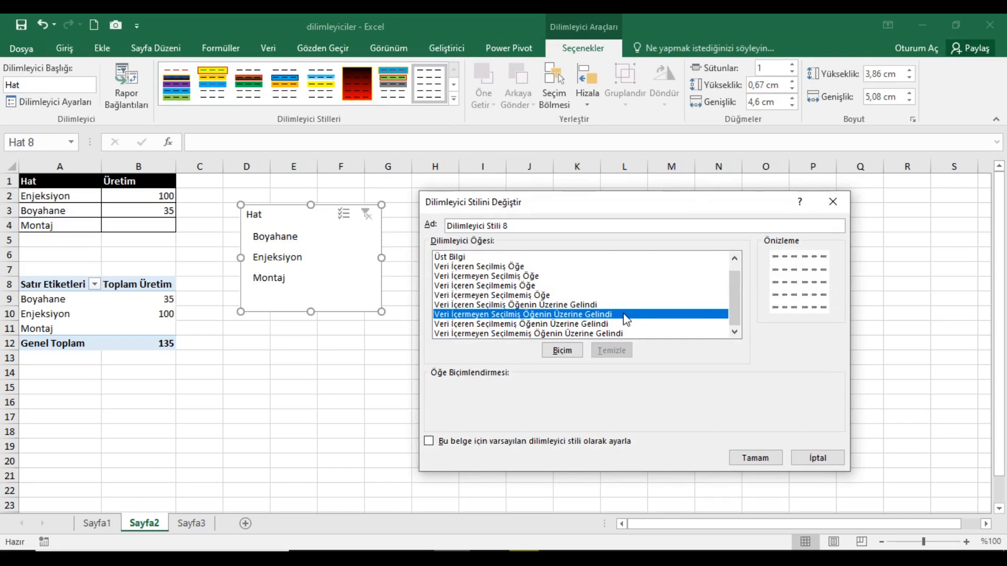
{"action": "left_click", "coordinate": [568, 352]}
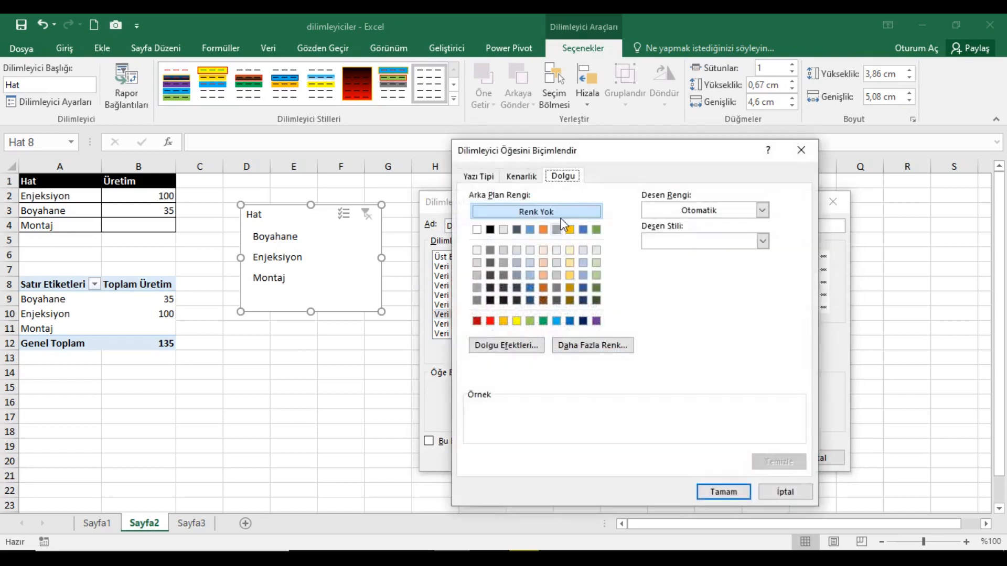
{"action": "left_click", "coordinate": [516, 321]}
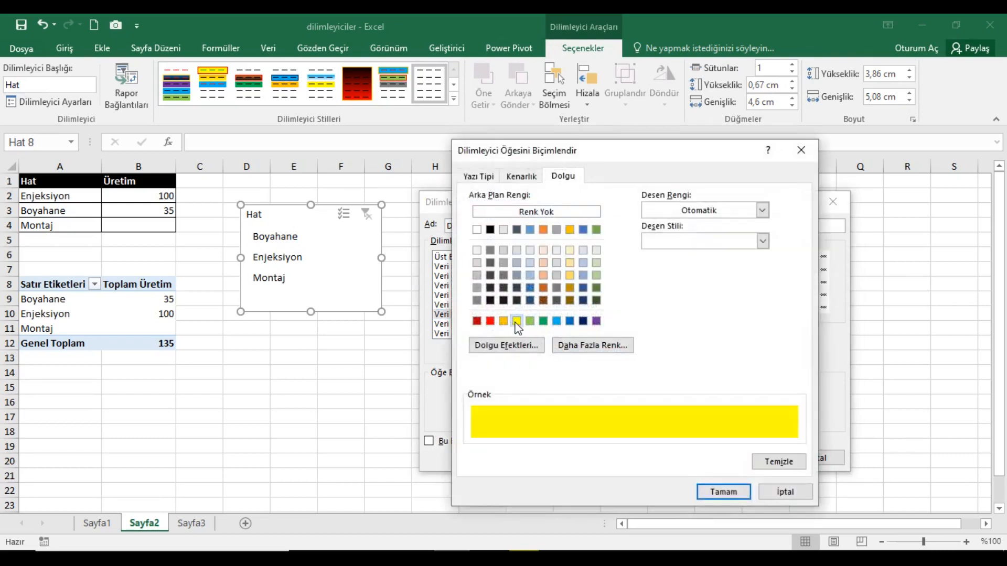
{"action": "left_click", "coordinate": [700, 492]}
{"action": "left_click", "coordinate": [752, 458]}
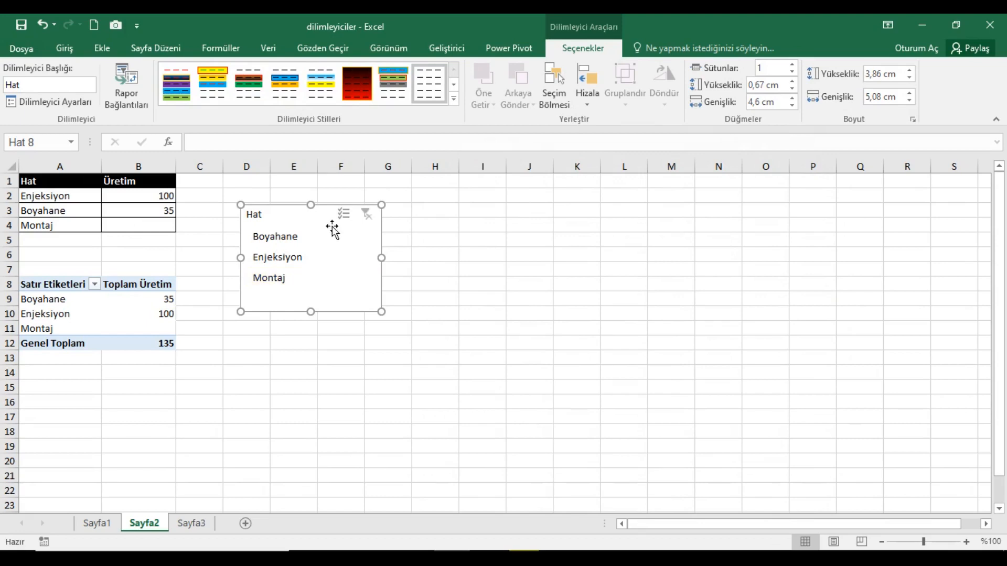
Modify the slicer style again and clear the formatting of hovered selected items without data (Veri İçermeyen Seçilmiş Öğenin Üzerine Gelindi)
{"action": "right_click", "coordinate": [430, 81]}
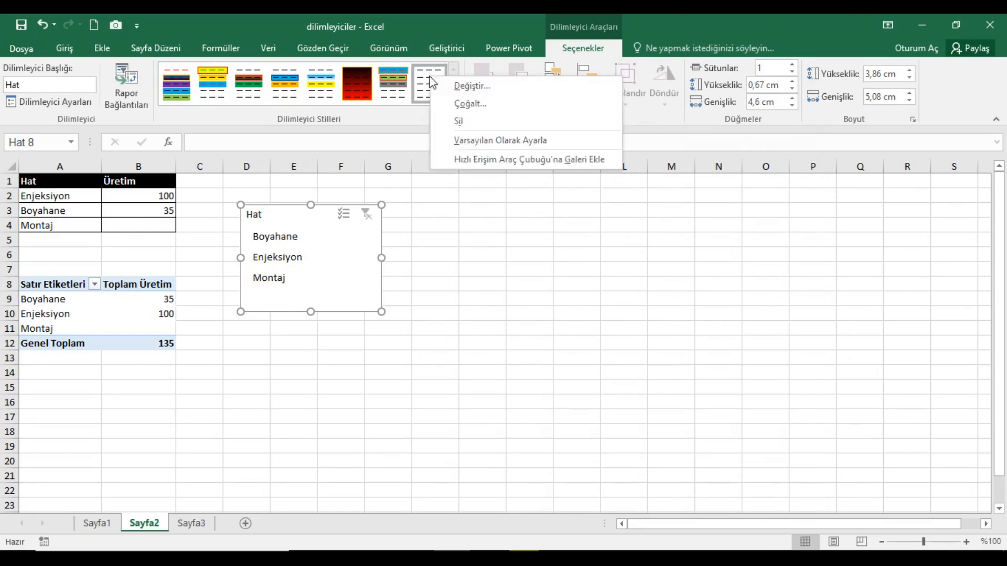
{"action": "left_click", "coordinate": [461, 87]}
{"action": "left_click", "coordinate": [550, 325]}
{"action": "left_click", "coordinate": [598, 351]}
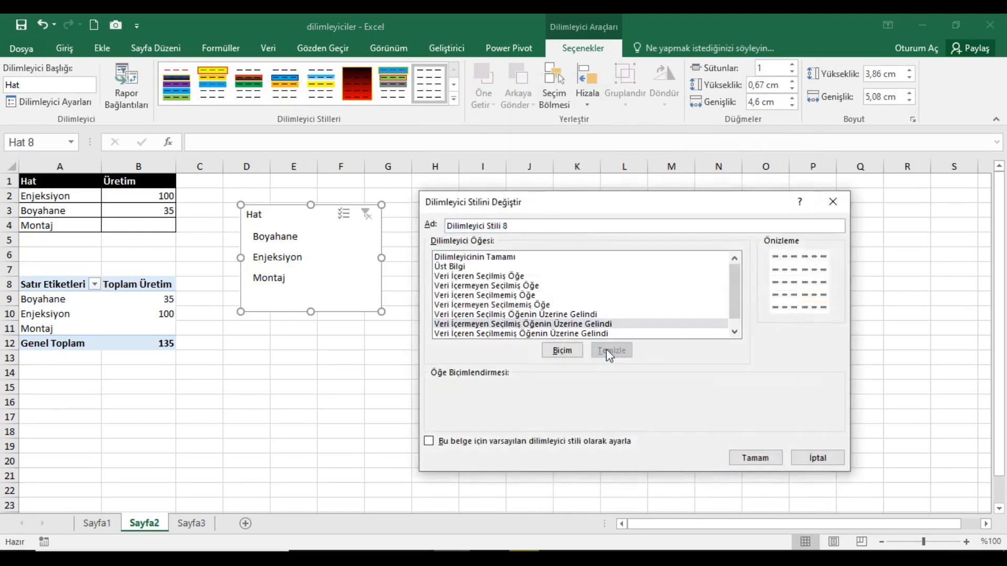
Give hovered unselected items with data (Veri İçeren Seçilmemiş Öğenin Üzerine Gelindi) a red fill and save the style
{"action": "left_click", "coordinate": [735, 332]}
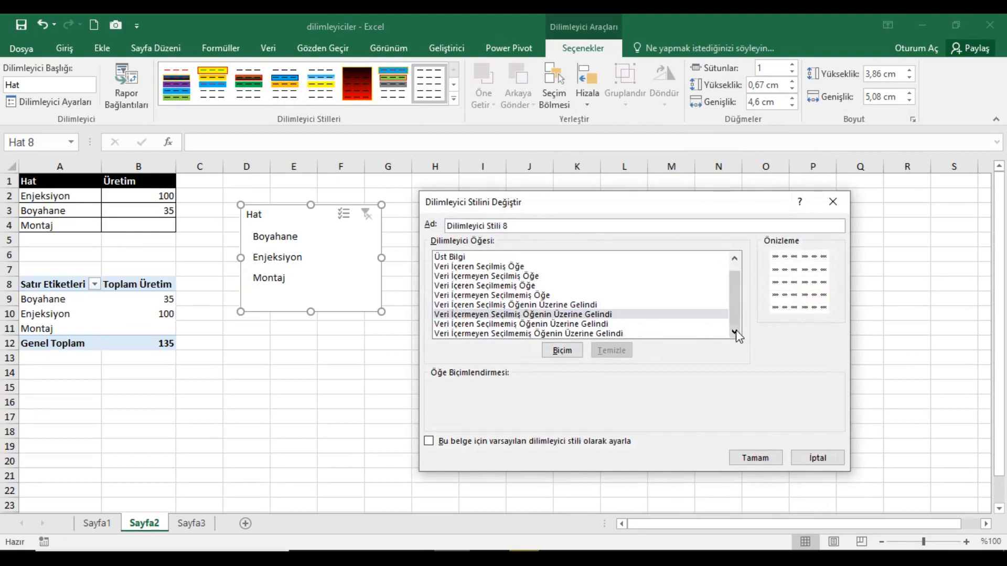
{"action": "left_click", "coordinate": [604, 325]}
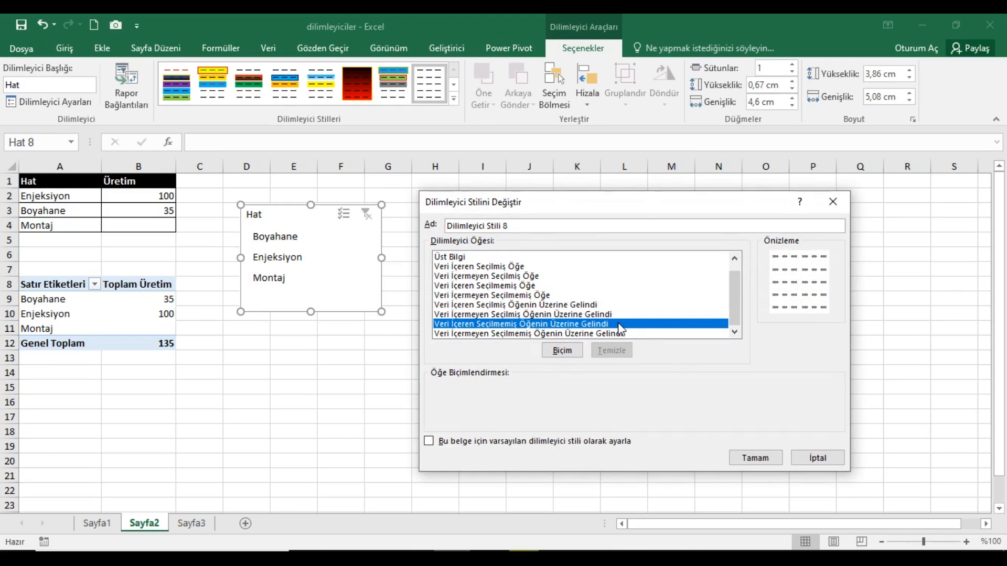
{"action": "left_click", "coordinate": [561, 350]}
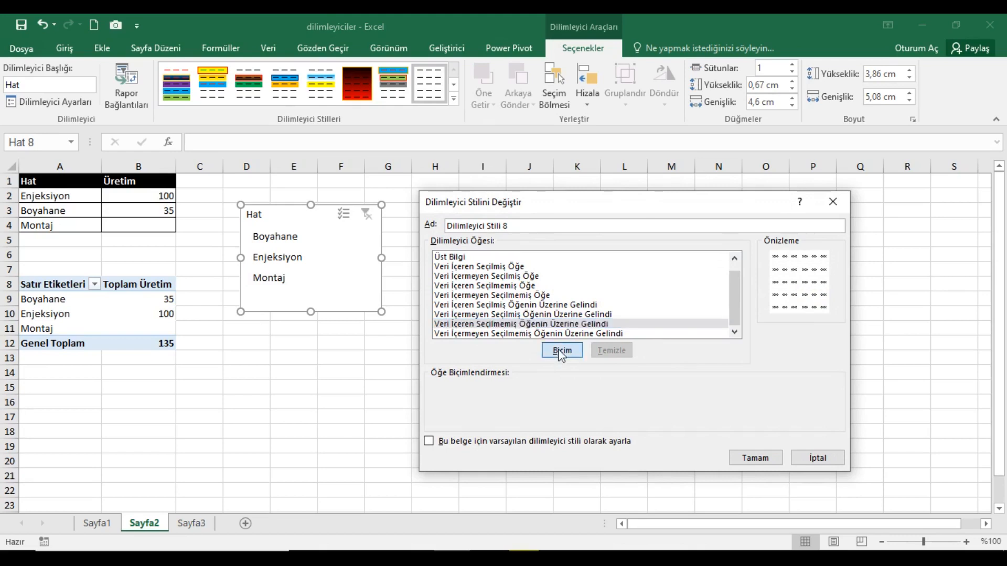
{"action": "left_click", "coordinate": [491, 321]}
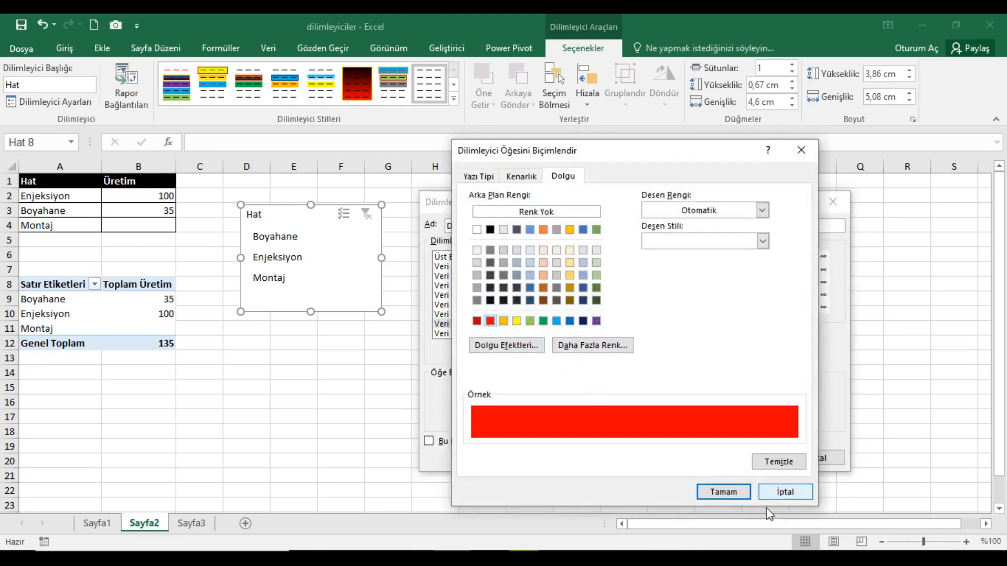
{"action": "left_click", "coordinate": [725, 491]}
{"action": "left_click", "coordinate": [736, 458]}
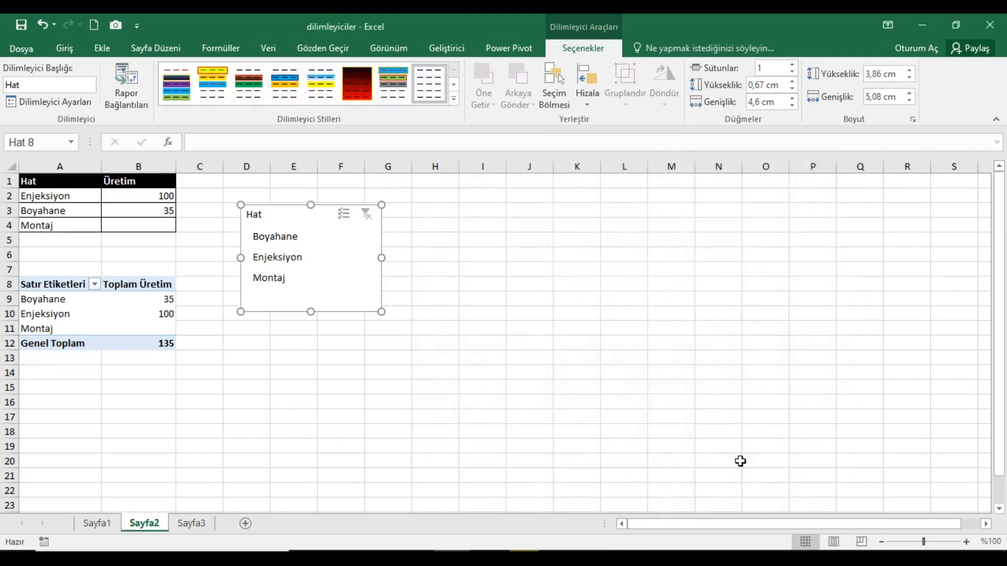
Filter the Hat slicer to Montaj to check the hover formatting of unselected items, and clear the filter
{"action": "left_click", "coordinate": [426, 242]}
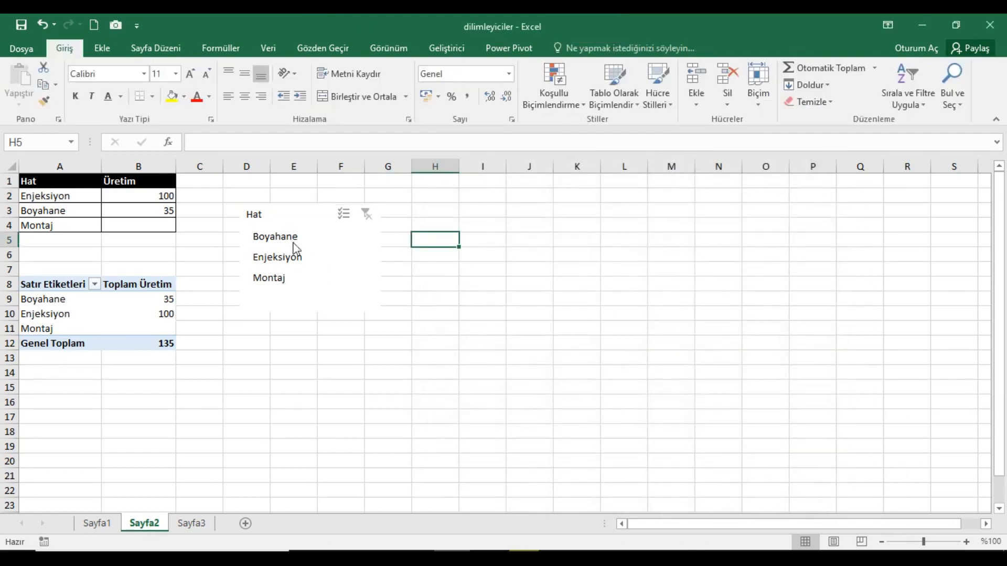
{"action": "left_click", "coordinate": [290, 278]}
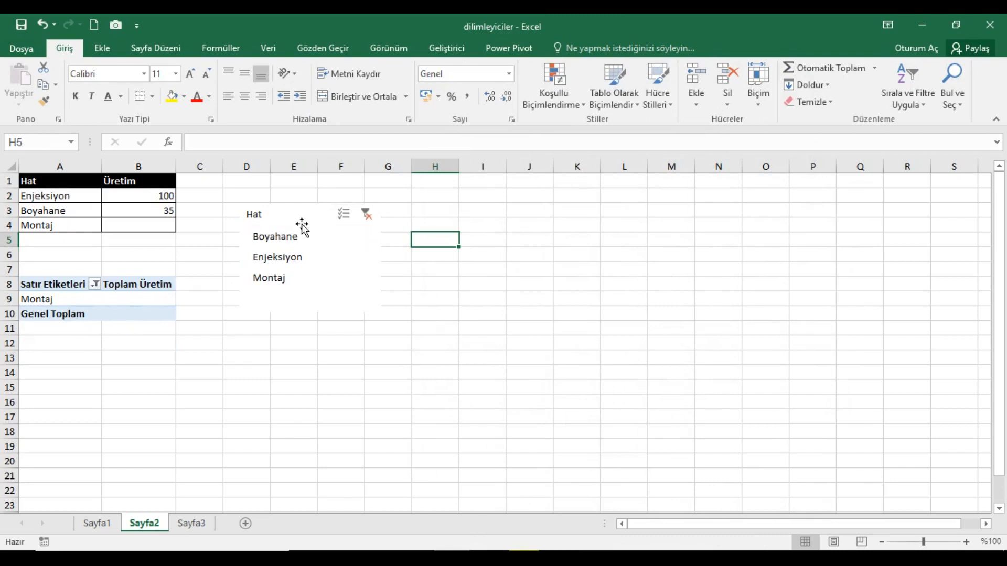
{"action": "left_click", "coordinate": [367, 219]}
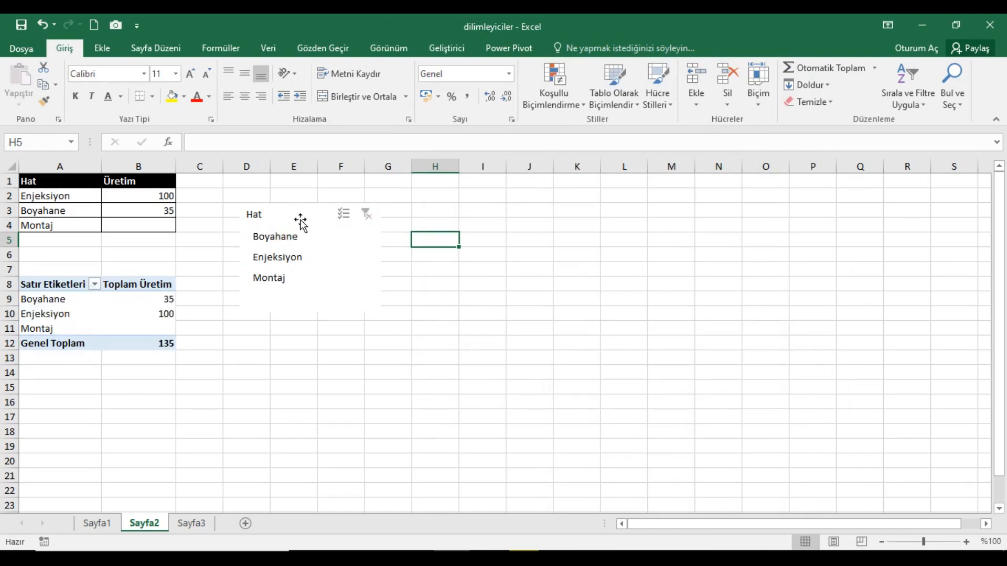
Modify the Hat slicer's style and clear the formatting of hovered unselected items with data (Veri İçeren Seçilmemiş Öğenin Üzerine Gelindi)
{"action": "left_click", "coordinate": [299, 218]}
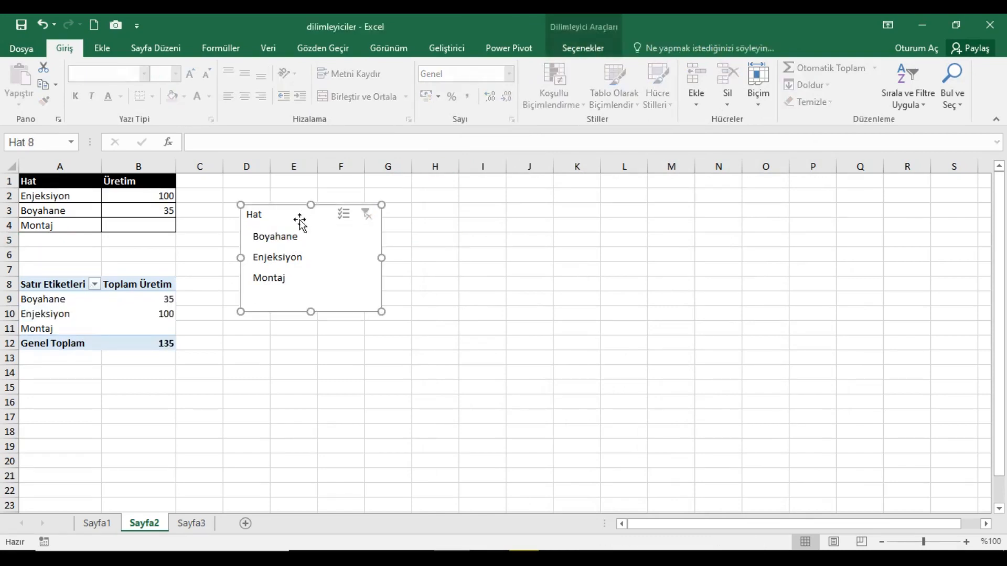
{"action": "left_click", "coordinate": [566, 49]}
{"action": "right_click", "coordinate": [435, 93]}
{"action": "left_click", "coordinate": [470, 107]}
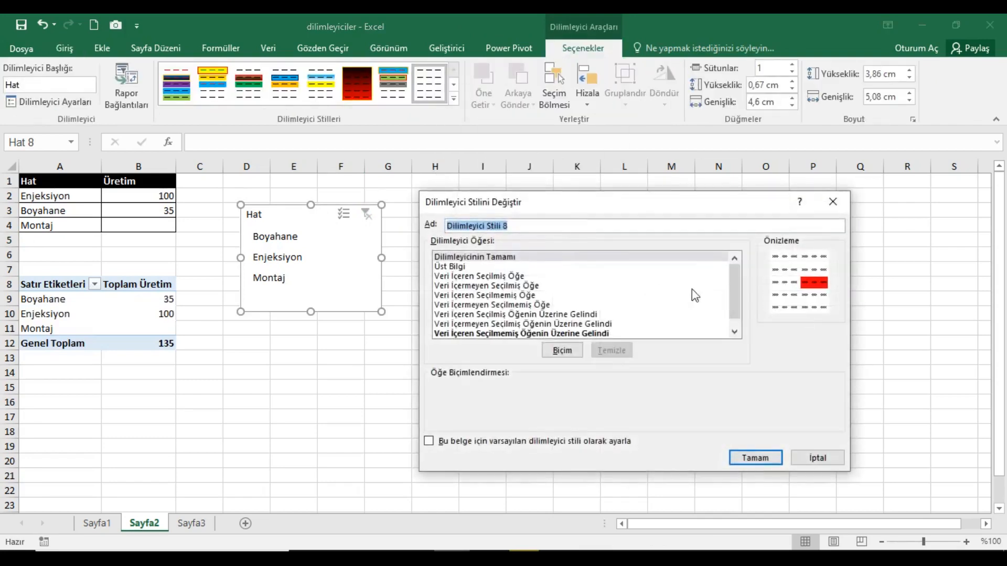
{"action": "scroll", "coordinate": [734, 272], "scroll_direction": "down", "scroll_amount": 1}
{"action": "left_click", "coordinate": [595, 324]}
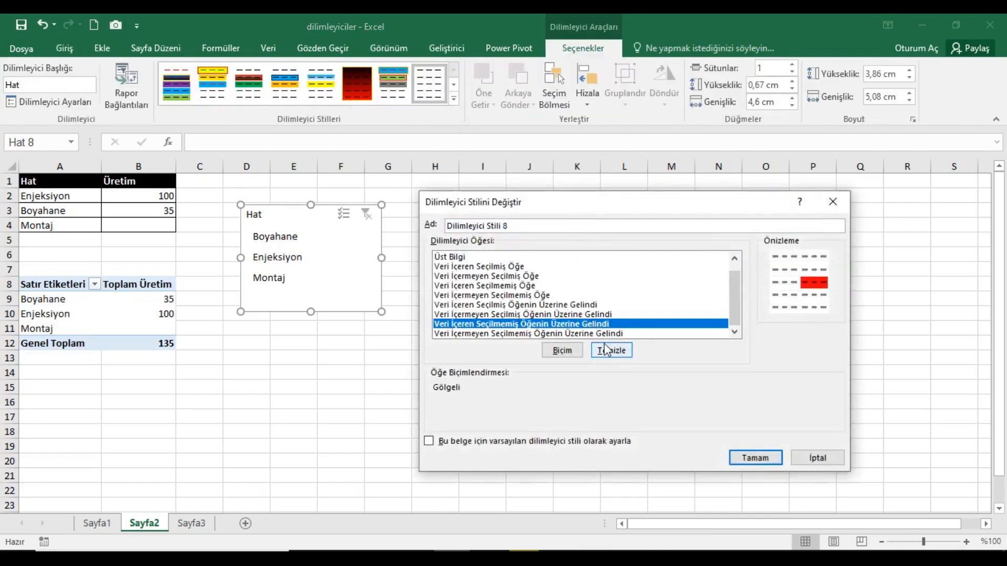
Give hovered unselected items without data (Veri İçermeyen Seçilmemiş Öğenin Üzerine Gelindi) a purple fill and save the style
{"action": "left_click", "coordinate": [594, 334]}
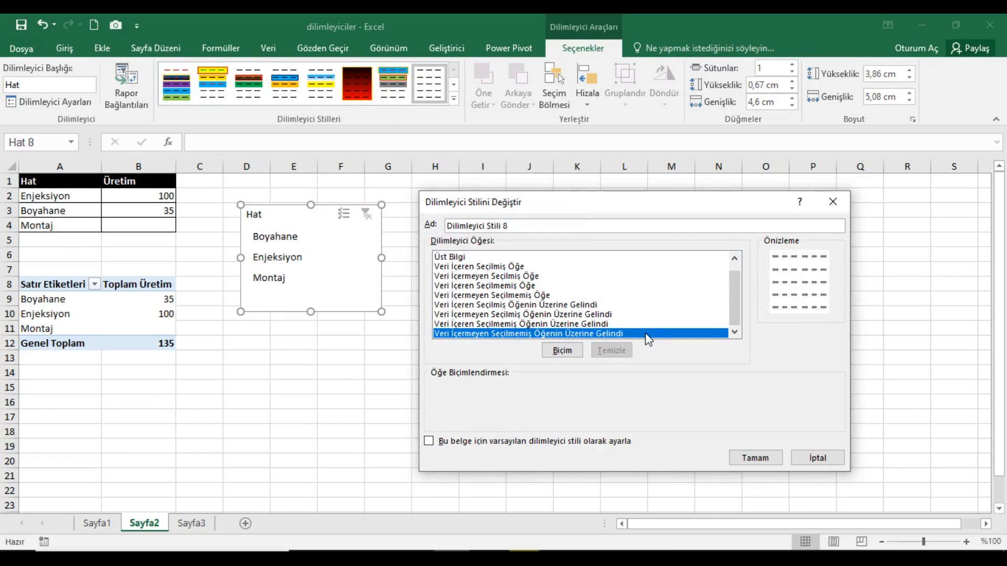
{"action": "left_click", "coordinate": [572, 349]}
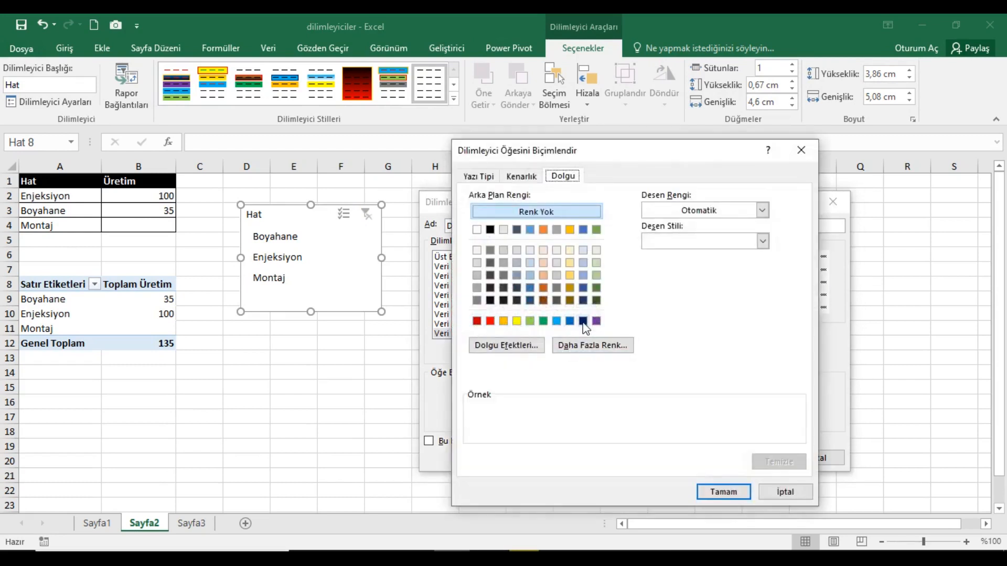
{"action": "left_click", "coordinate": [596, 321]}
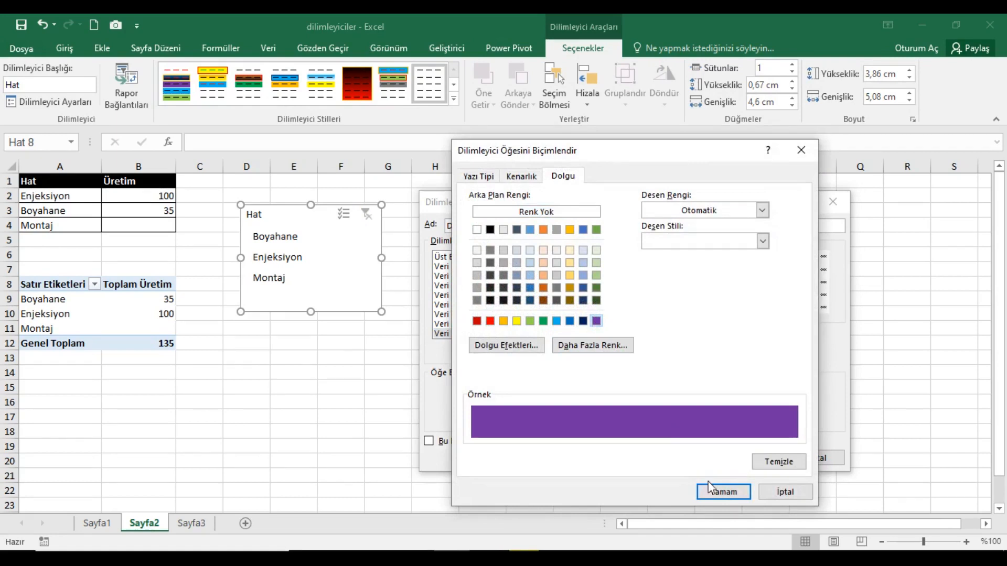
{"action": "left_click", "coordinate": [721, 491]}
{"action": "left_click", "coordinate": [751, 456]}
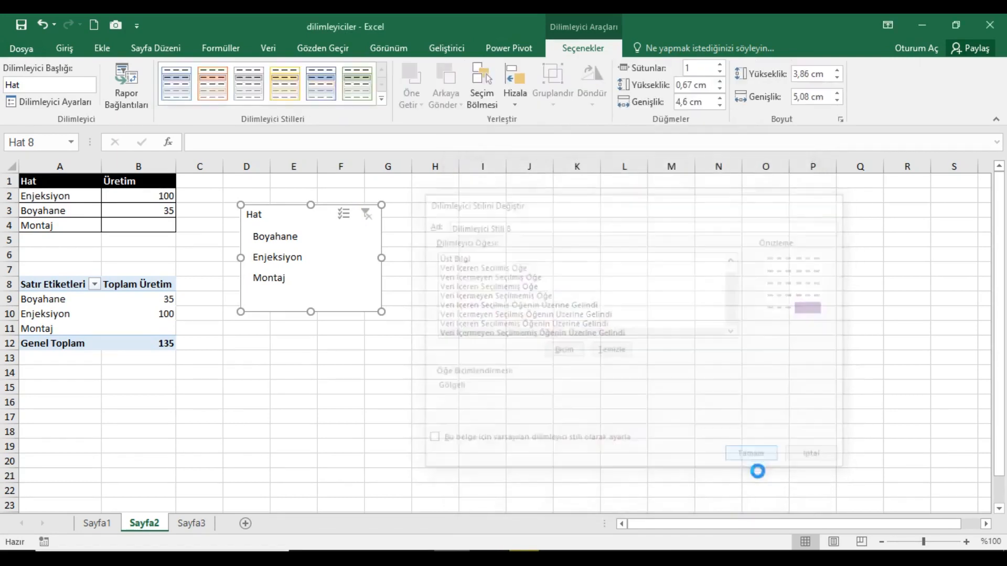
Filter the Hat slicer by Boyahane, Enjeksiyon, Montaj and Enjeksiyon again to check the hover formatting, and clear the filter
{"action": "left_click", "coordinate": [306, 237]}
{"action": "left_click", "coordinate": [291, 260]}
{"action": "left_click", "coordinate": [289, 278]}
{"action": "left_click", "coordinate": [299, 258]}
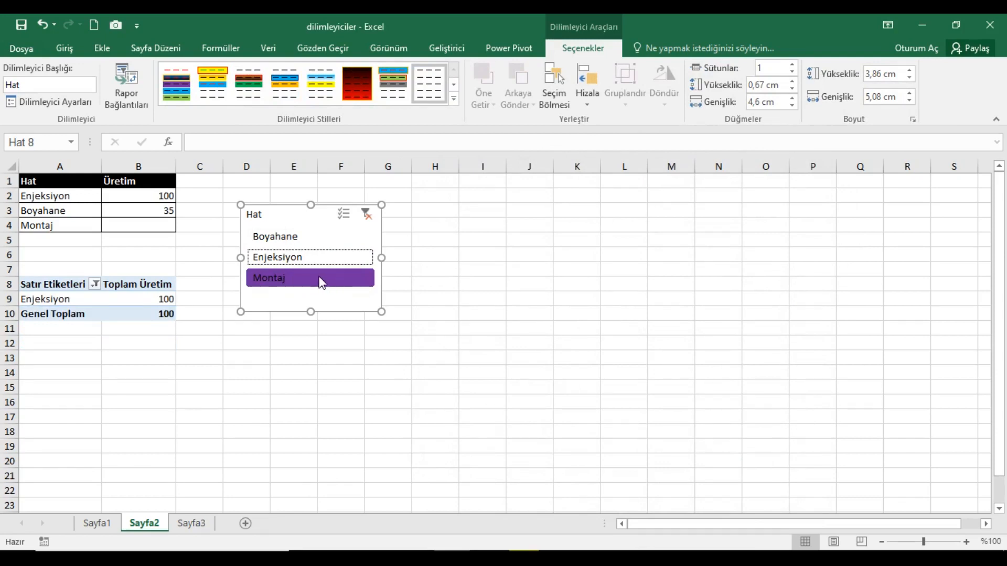
{"action": "left_click", "coordinate": [366, 214]}
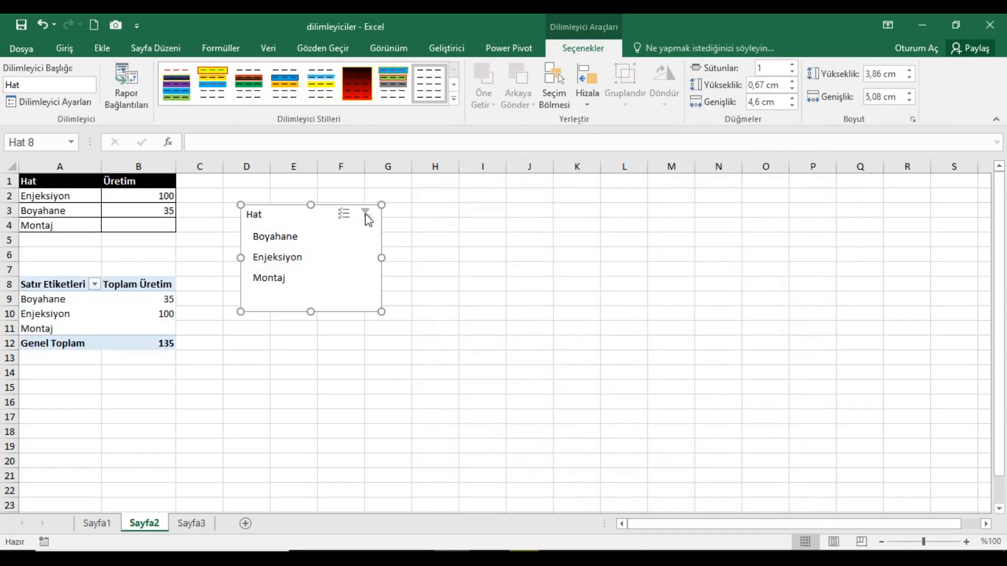
Clear the formatting of hovered unselected items without data (Veri İçermeyen Seçilmemiş Öğenin Üzerine Gelindi) and save the slicer style
{"action": "right_click", "coordinate": [432, 82]}
{"action": "left_click", "coordinate": [460, 90]}
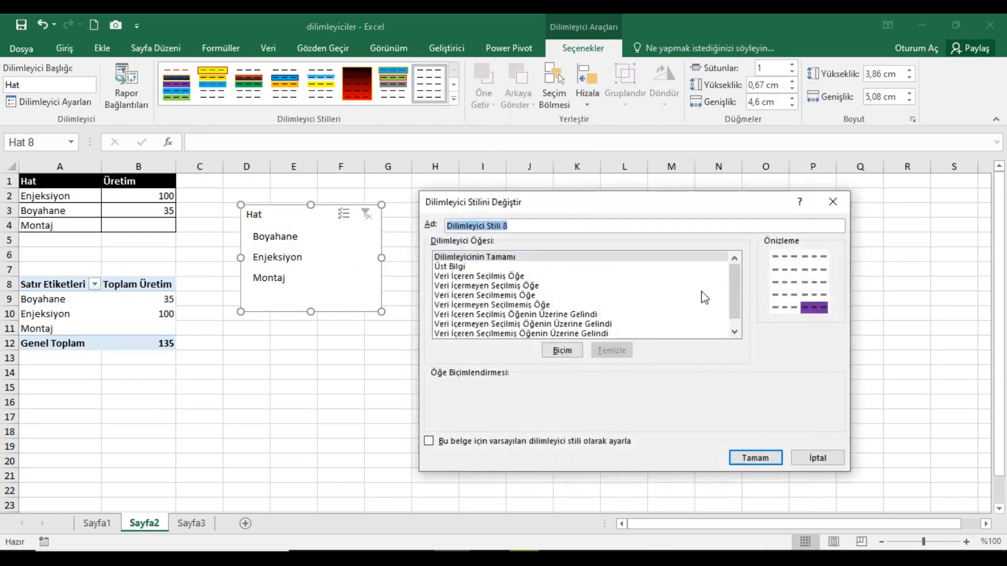
{"action": "left_click_drag", "start_coordinate": [734, 283], "coordinate": [735, 307]}
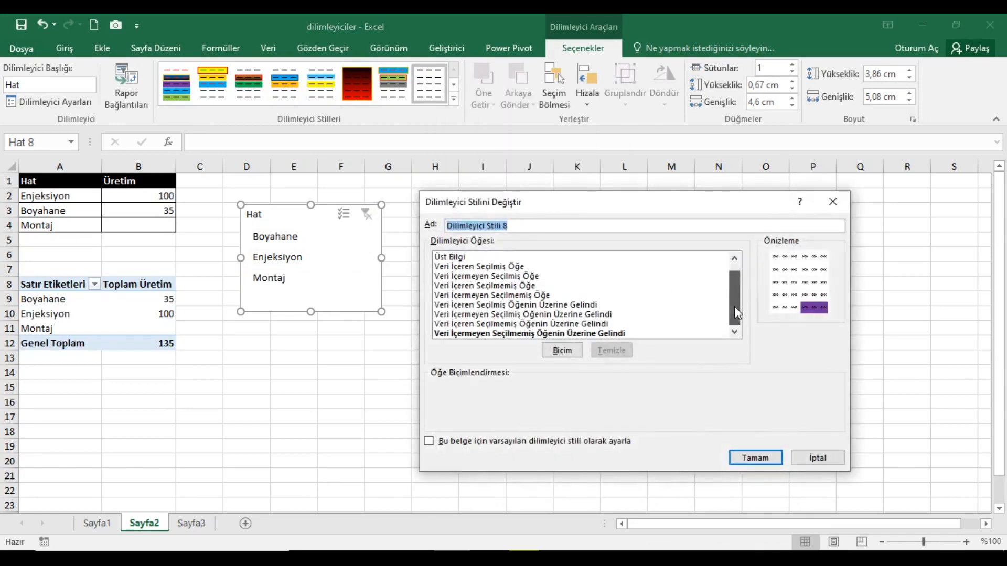
{"action": "left_click", "coordinate": [603, 333]}
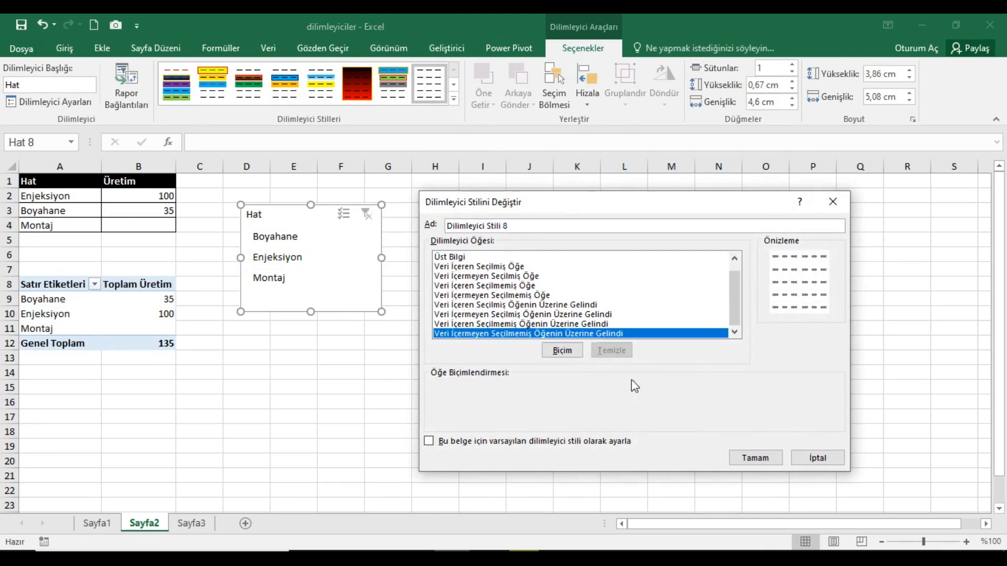
{"action": "left_click", "coordinate": [753, 459]}
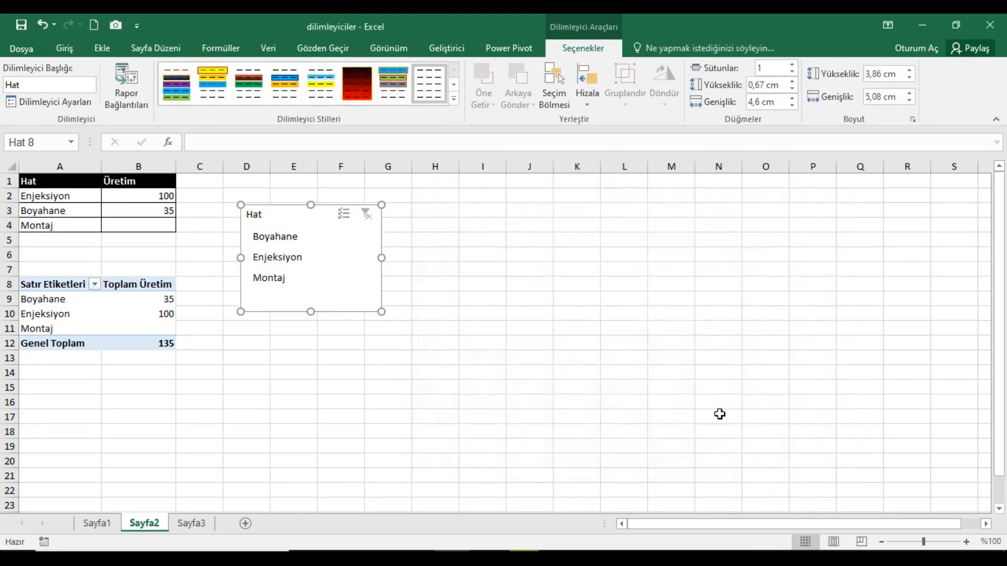
Apply the first blue style of the built-in Koyu (dark) styles to the Hat slicer
{"action": "left_click", "coordinate": [454, 99]}
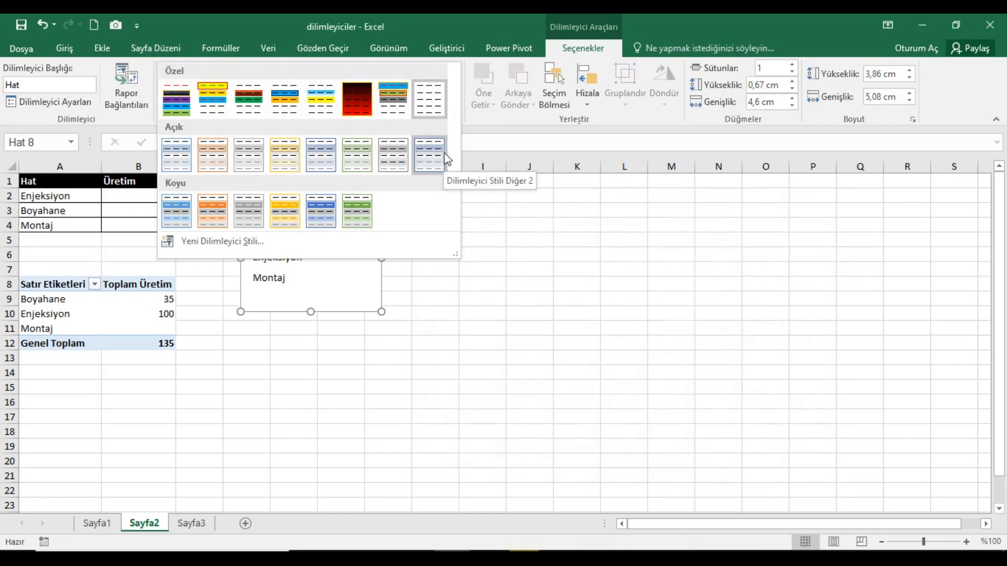
{"action": "left_click", "coordinate": [177, 211]}
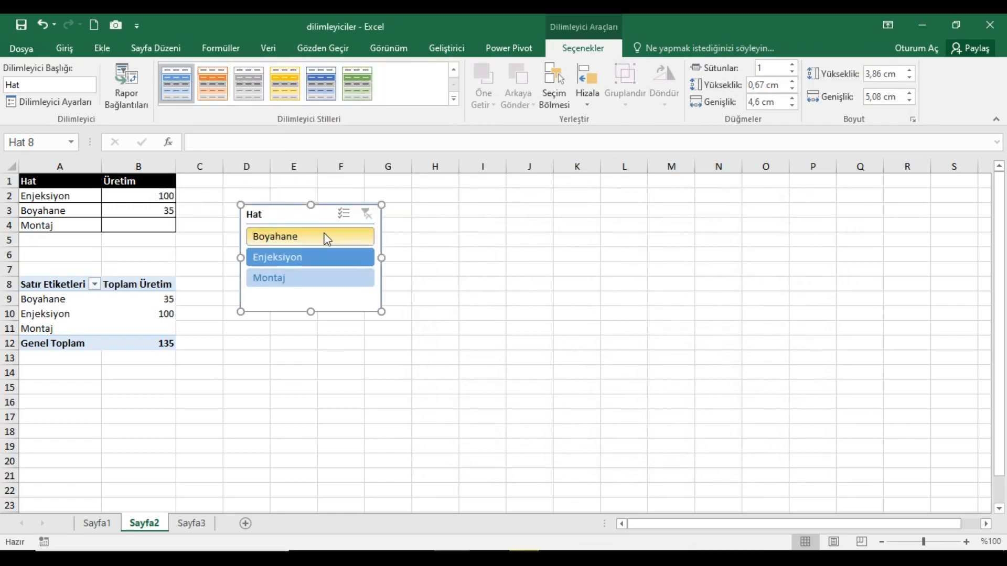
Review the Hat slicer's report connections and confirm them with PivotTable1 on Sayfa2 connected
{"action": "right_click", "coordinate": [316, 212]}
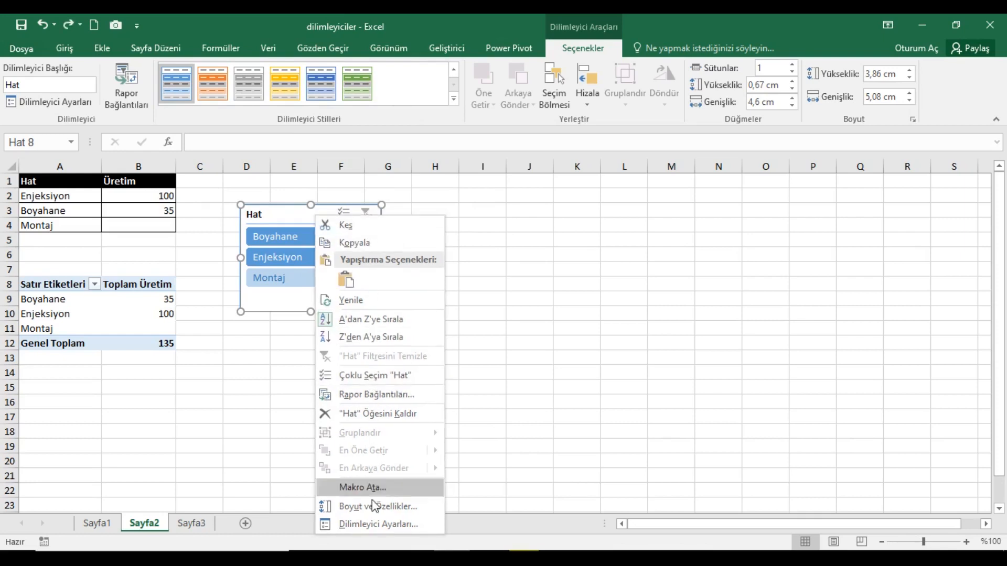
{"action": "left_click", "coordinate": [388, 399]}
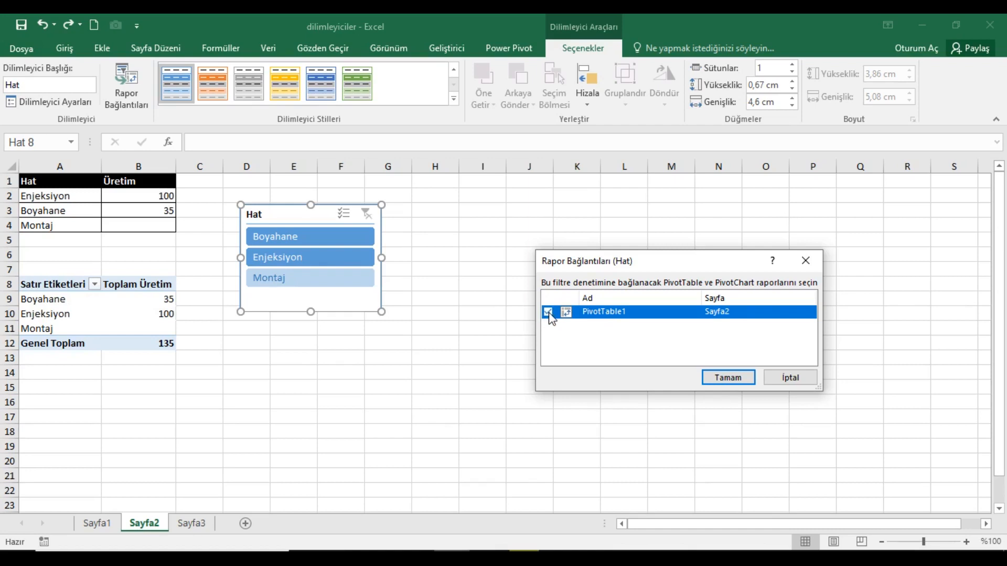
{"action": "left_click", "coordinate": [727, 377]}
Open the Hat slicer's size and properties, try a column count (Sütun sayısı) of 3, and return it to 1
{"action": "right_click", "coordinate": [310, 212]}
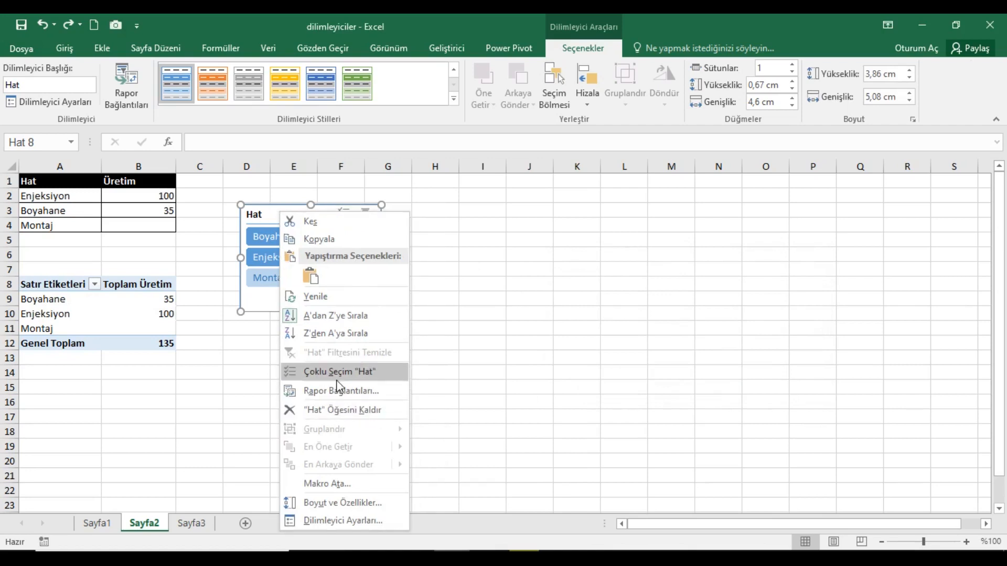
{"action": "left_click", "coordinate": [361, 499]}
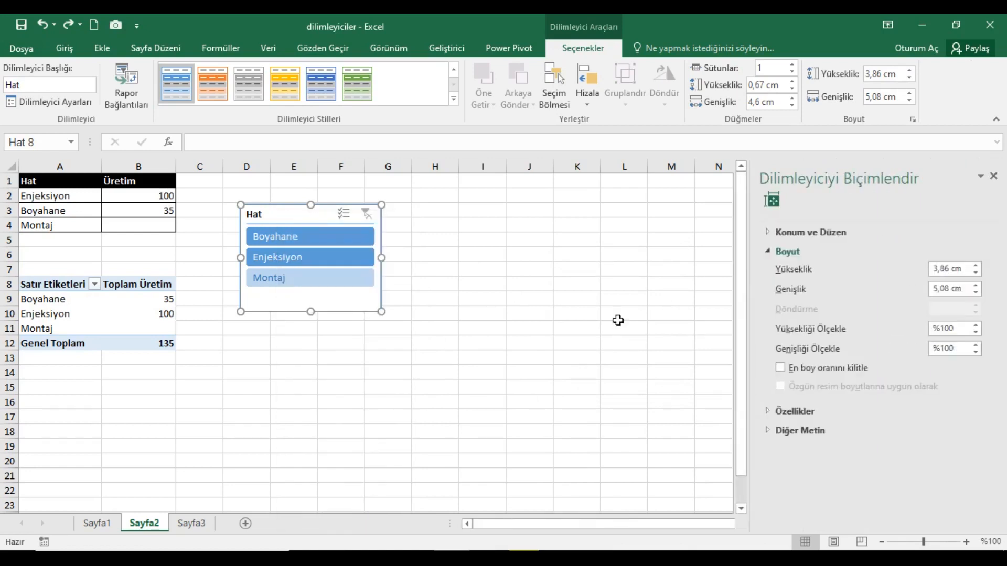
{"action": "left_click", "coordinate": [767, 231]}
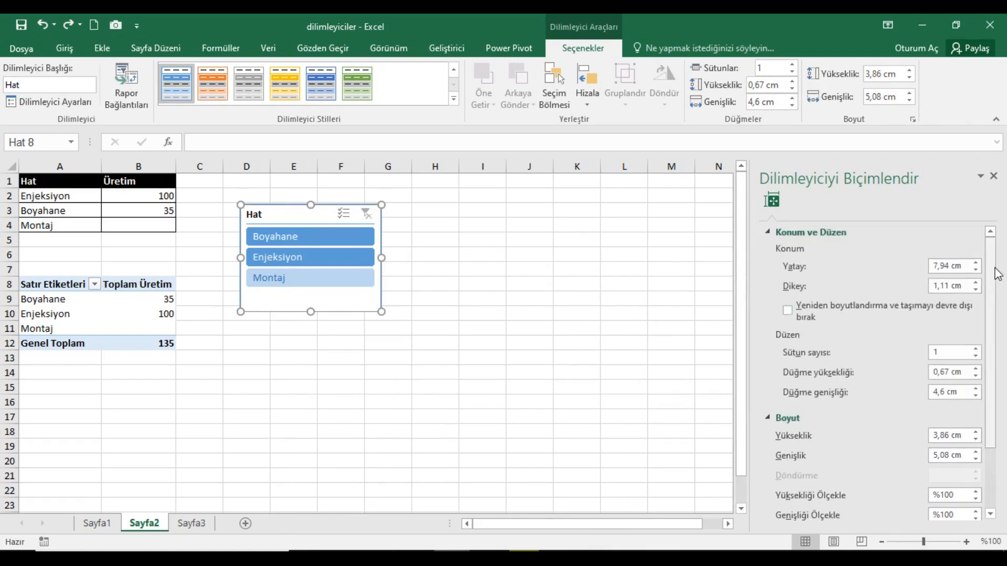
{"action": "scroll", "coordinate": [882, 302], "scroll_direction": "down", "scroll_amount": 3}
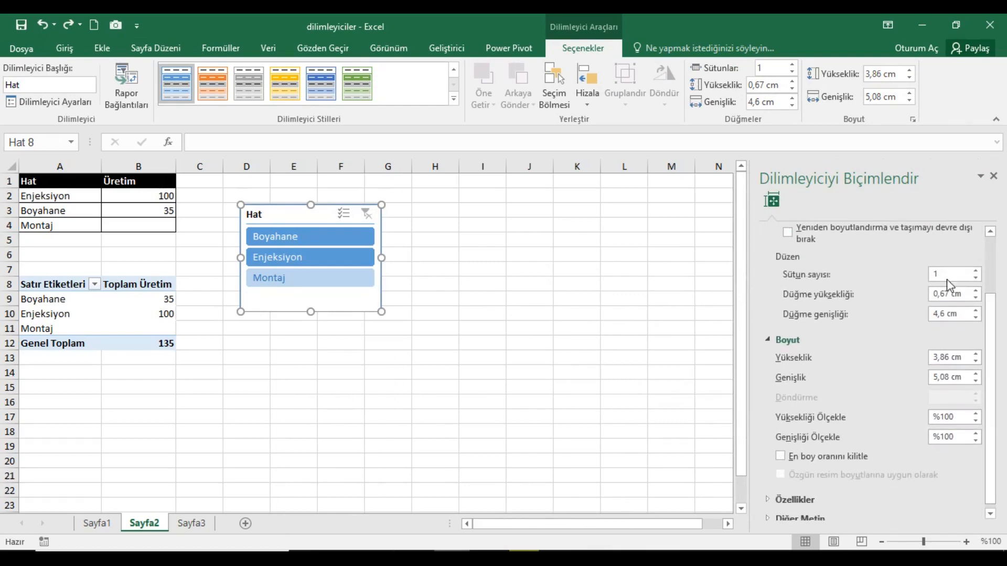
{"action": "left_click", "coordinate": [975, 270]}
{"action": "left_click", "coordinate": [975, 270]}
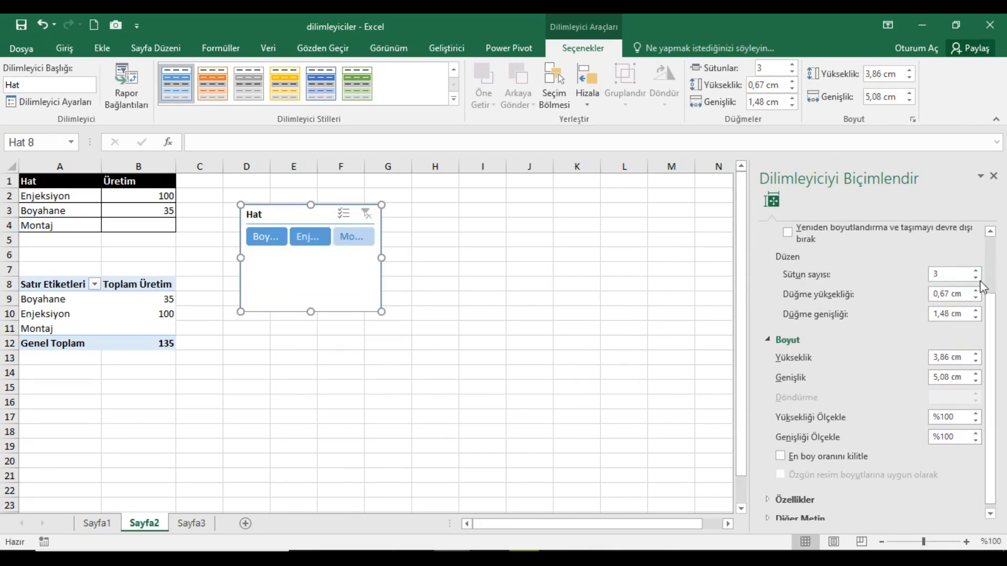
{"action": "left_click", "coordinate": [975, 277]}
{"action": "left_click", "coordinate": [976, 277]}
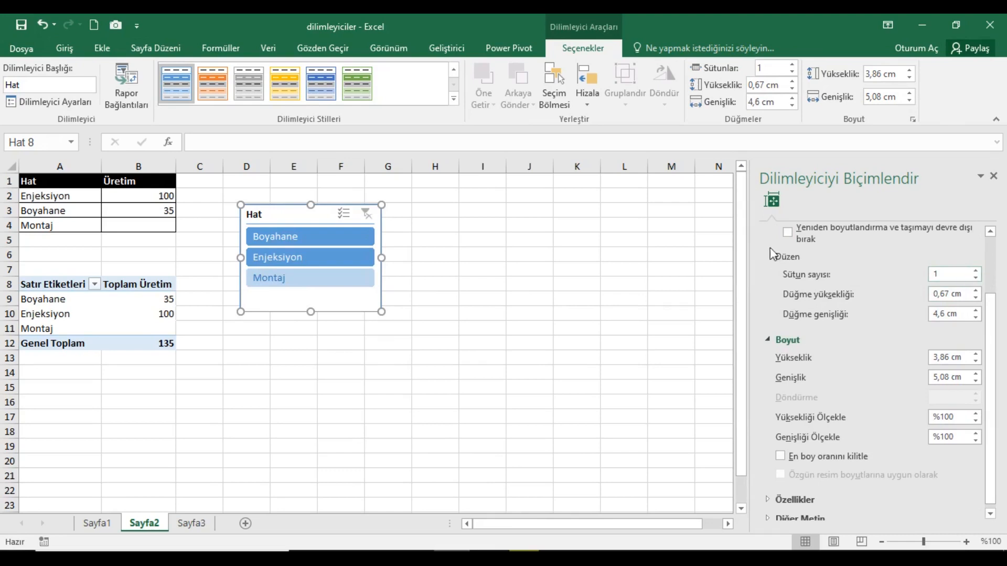
Turn off the header display (Başlığı görüntüle) in the Hat slicer's settings and confirm
{"action": "right_click", "coordinate": [322, 218]}
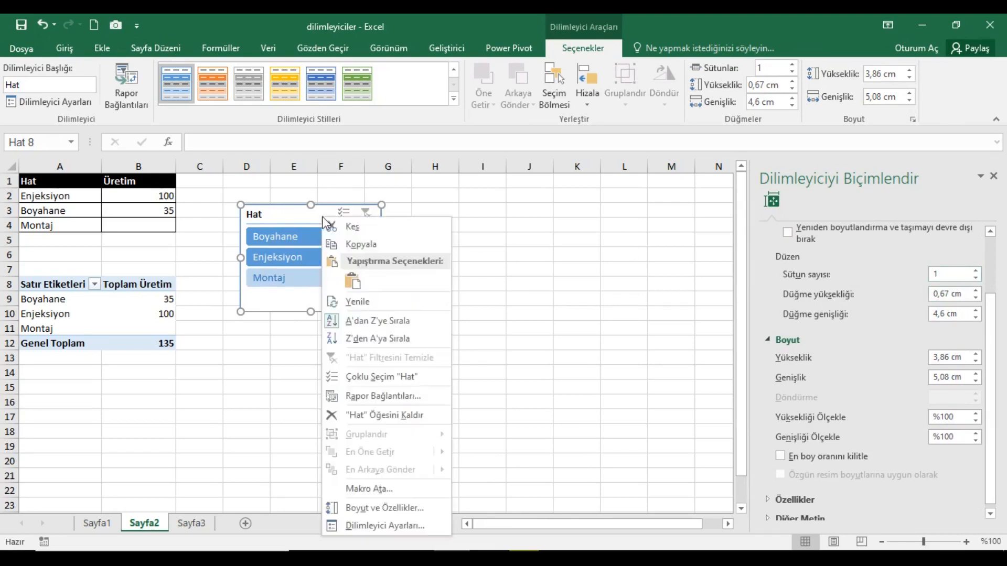
{"action": "left_click", "coordinate": [366, 526]}
{"action": "left_click_drag", "start_coordinate": [373, 349], "coordinate": [586, 206]}
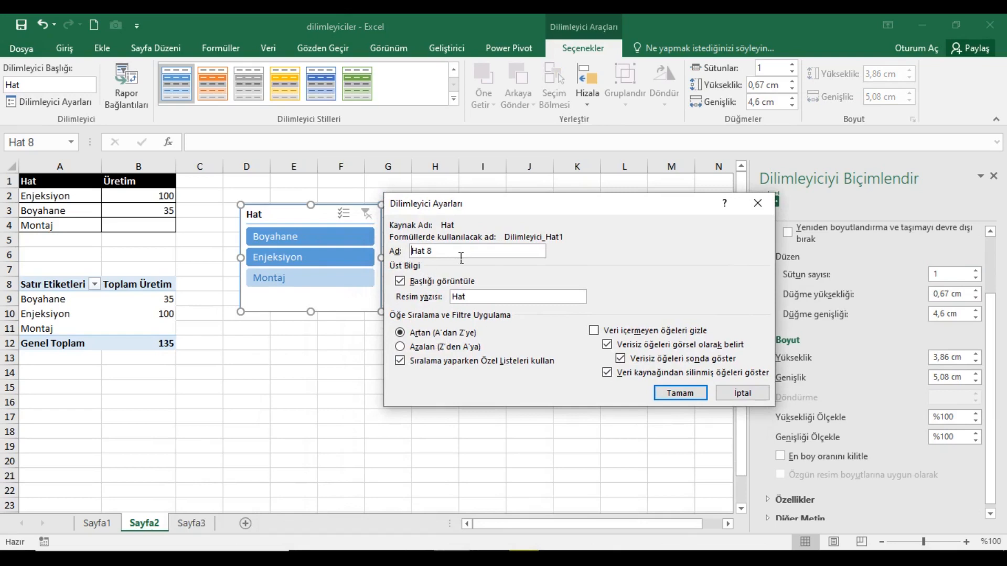
{"action": "left_click", "coordinate": [401, 281]}
{"action": "left_click", "coordinate": [661, 394]}
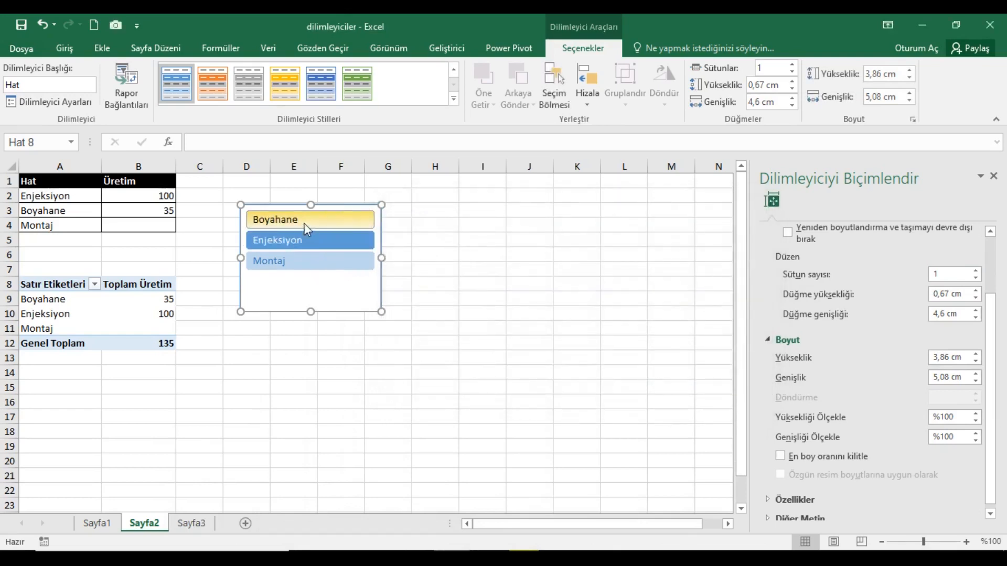
Turn the Hat slicer's header display back on and hide items without data (Veri içermeyen öğeleri gizle) in its settings
{"action": "right_click", "coordinate": [337, 210]}
{"action": "left_click", "coordinate": [391, 515]}
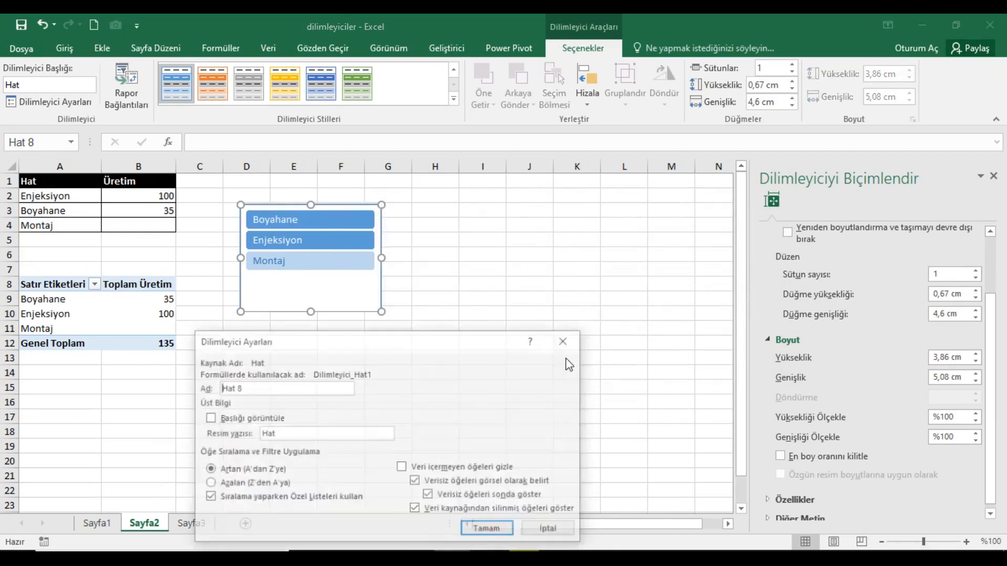
{"action": "left_click_drag", "start_coordinate": [317, 338], "coordinate": [563, 206]}
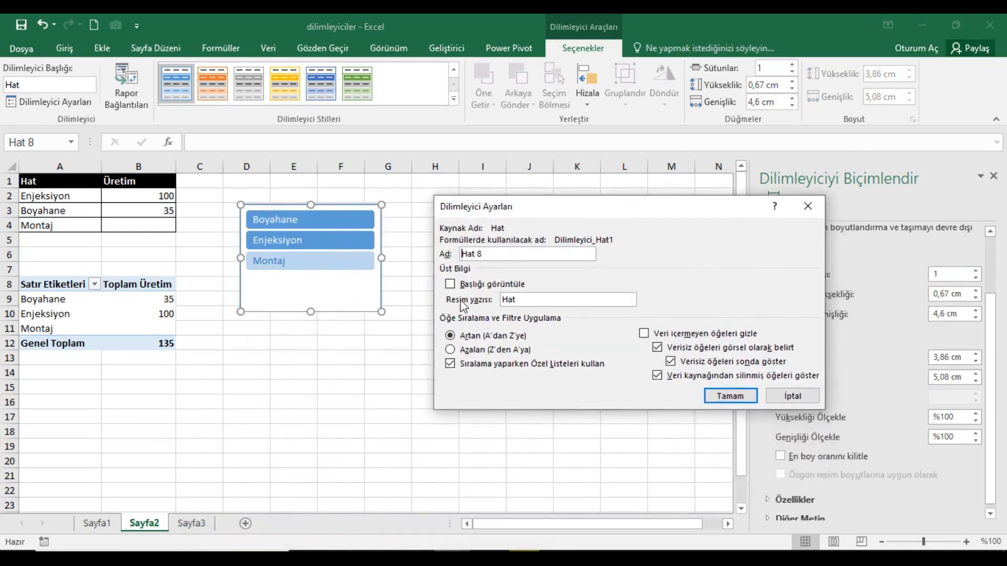
{"action": "left_click", "coordinate": [450, 284]}
{"action": "left_click", "coordinate": [644, 333]}
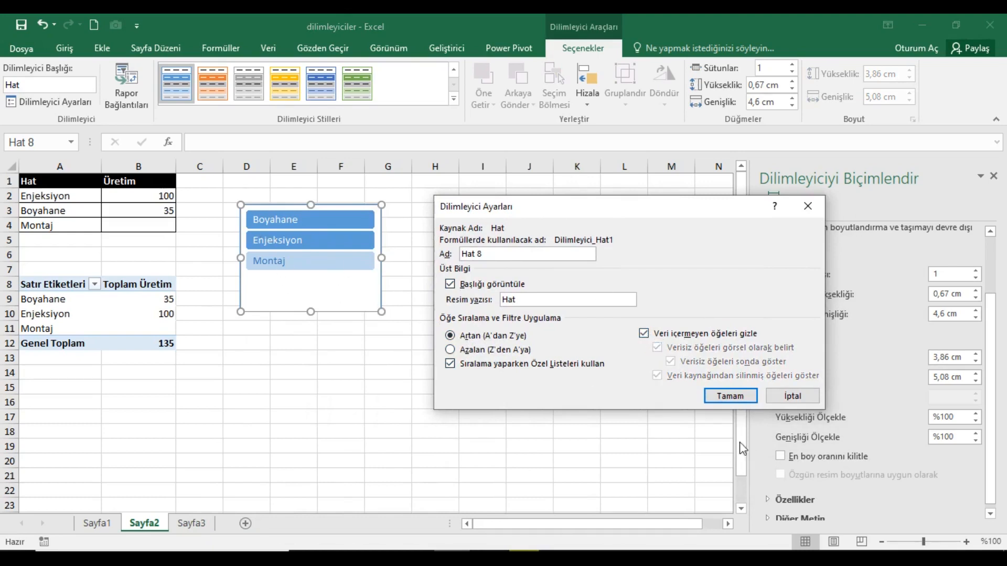
{"action": "left_click", "coordinate": [731, 396]}
Reopen the Hat slicer's settings and turn off hiding of items without data (Veri içermeyen öğeleri gizle)
{"action": "right_click", "coordinate": [319, 221]}
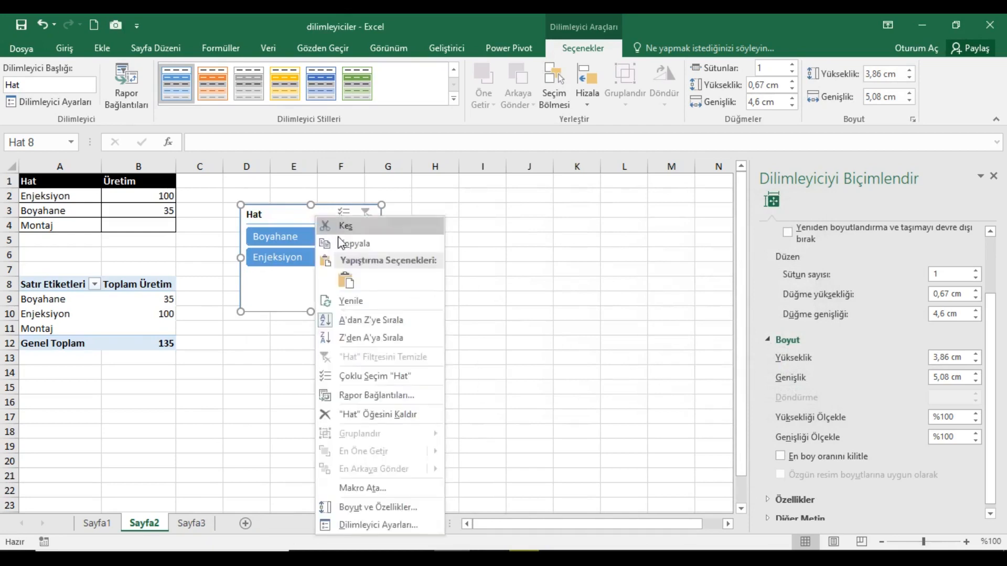
{"action": "left_click", "coordinate": [377, 525]}
{"action": "left_click_drag", "start_coordinate": [469, 334], "coordinate": [643, 187]}
{"action": "left_click", "coordinate": [573, 323]}
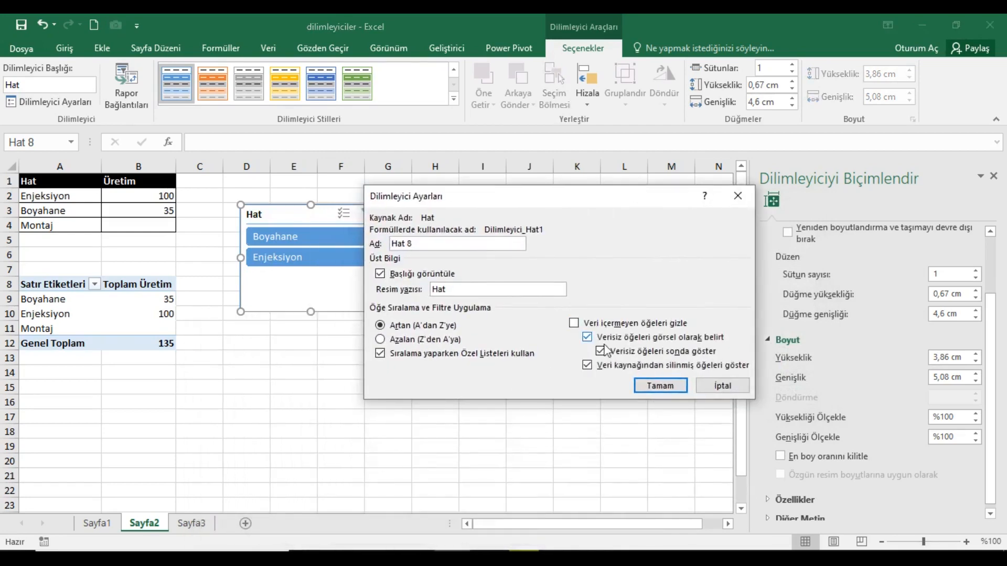